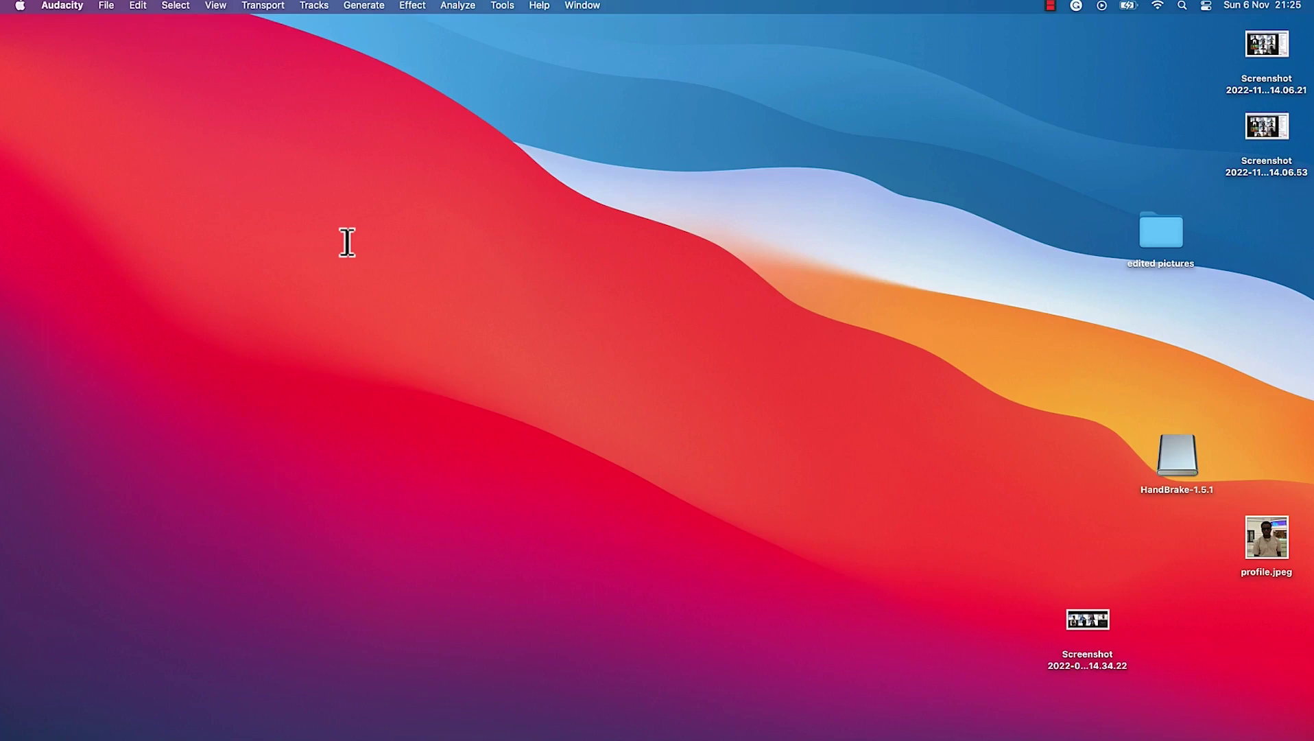
Switch to Chrome, search Google for "obs", view the OBS project website, and close its tab.
left_click(761, 728)
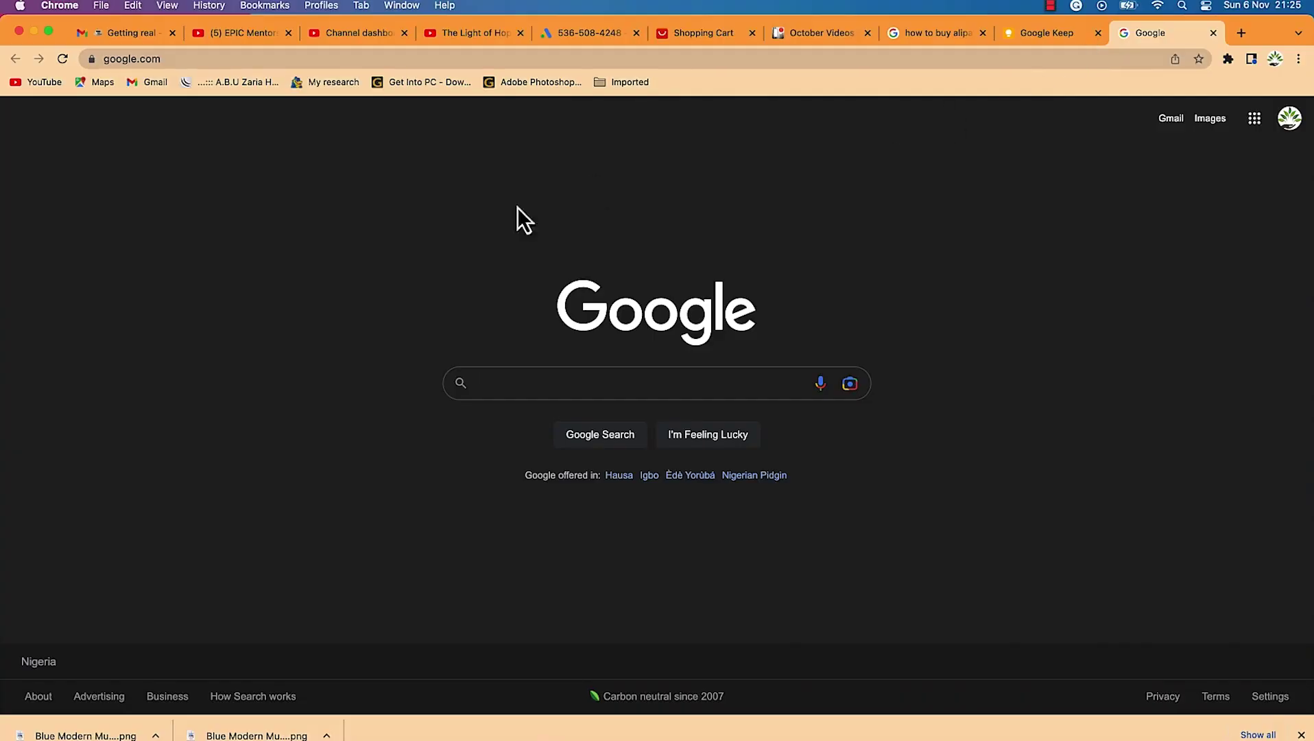
left_click(471, 382)
type("obs")
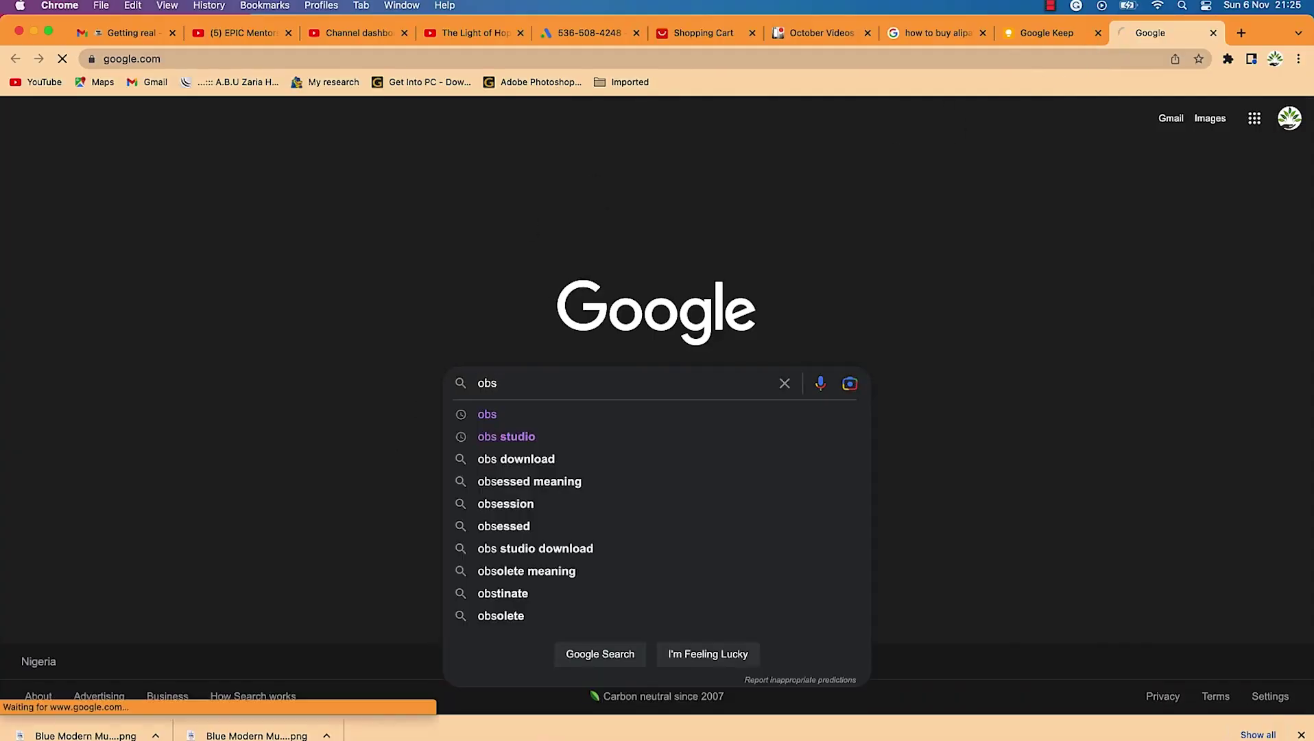
key("Return")
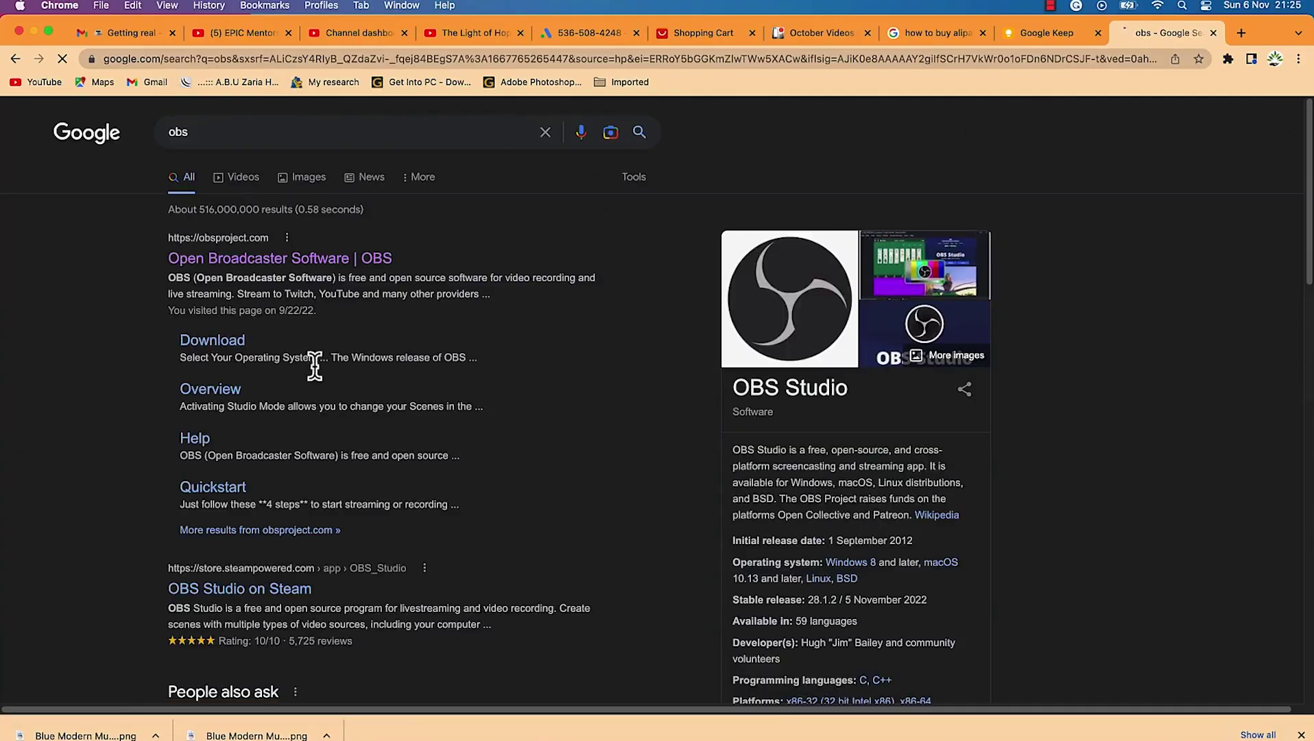
left_click(259, 268)
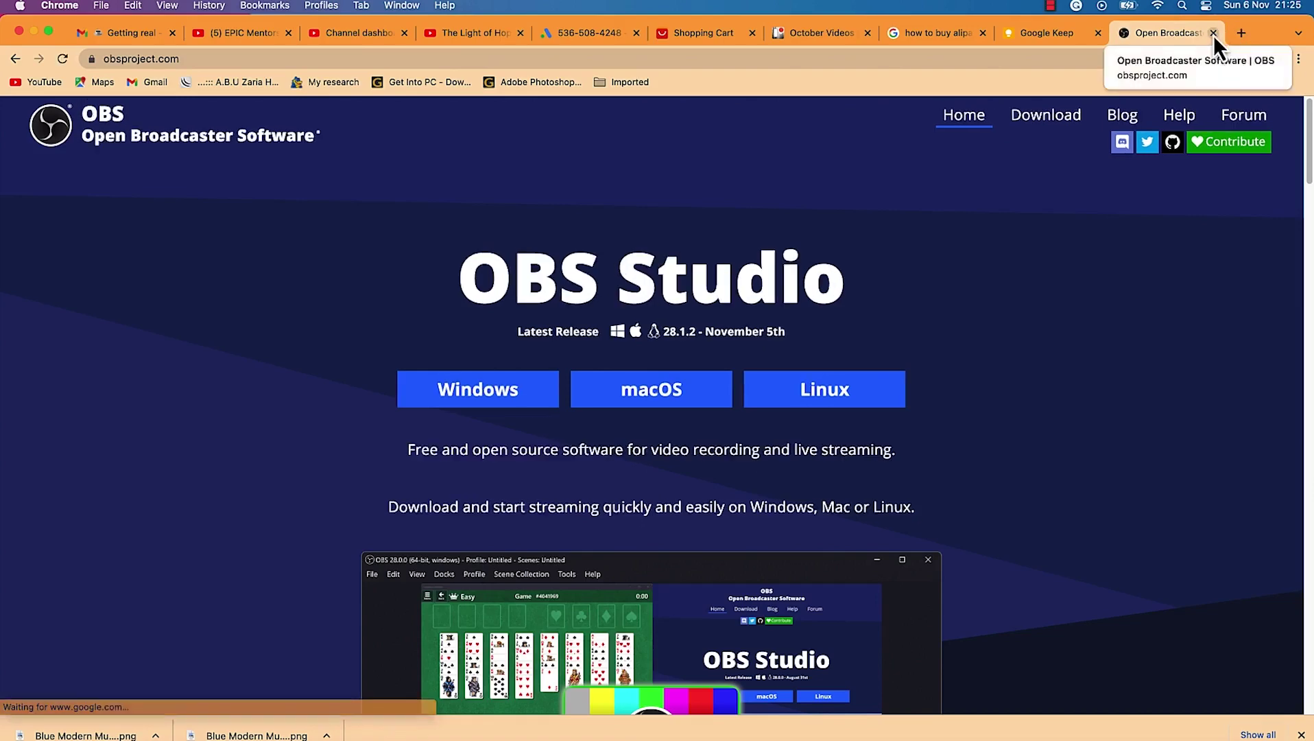
left_click(1214, 33)
Find OBS among the installed applications and launch it.
key("F4")
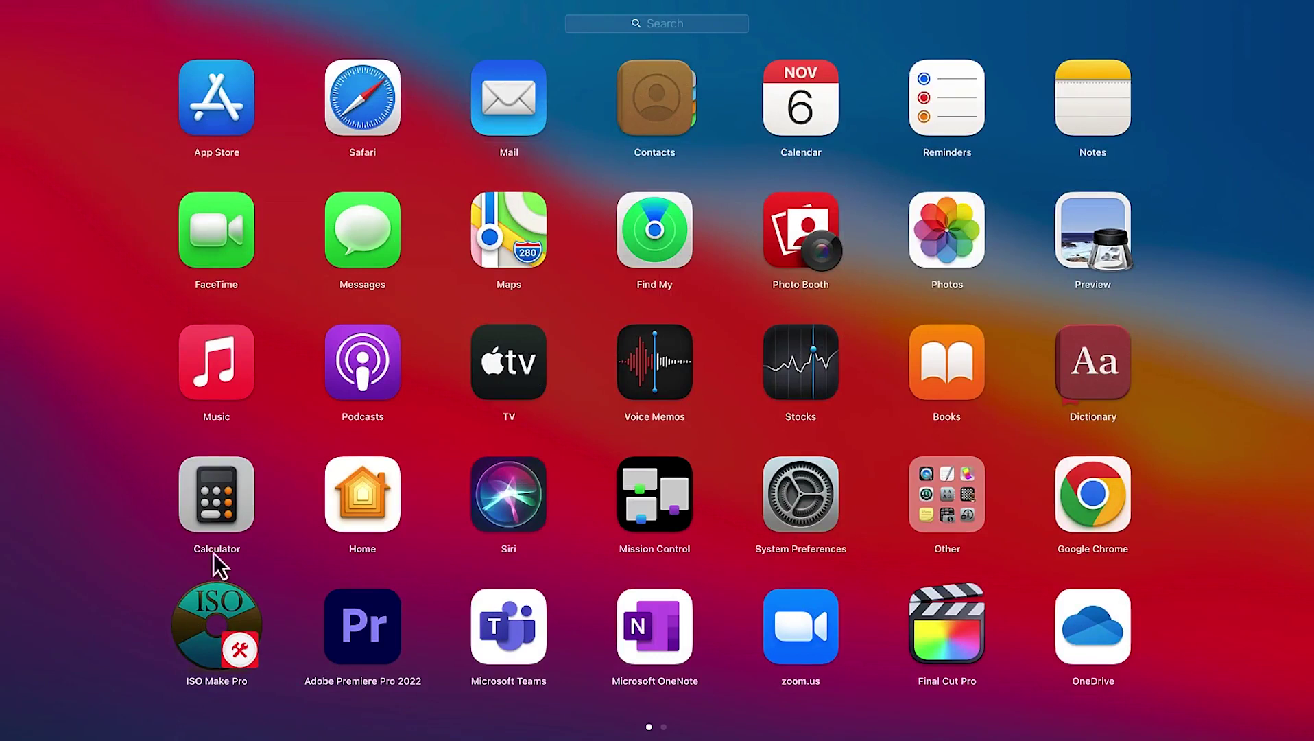
type("o")
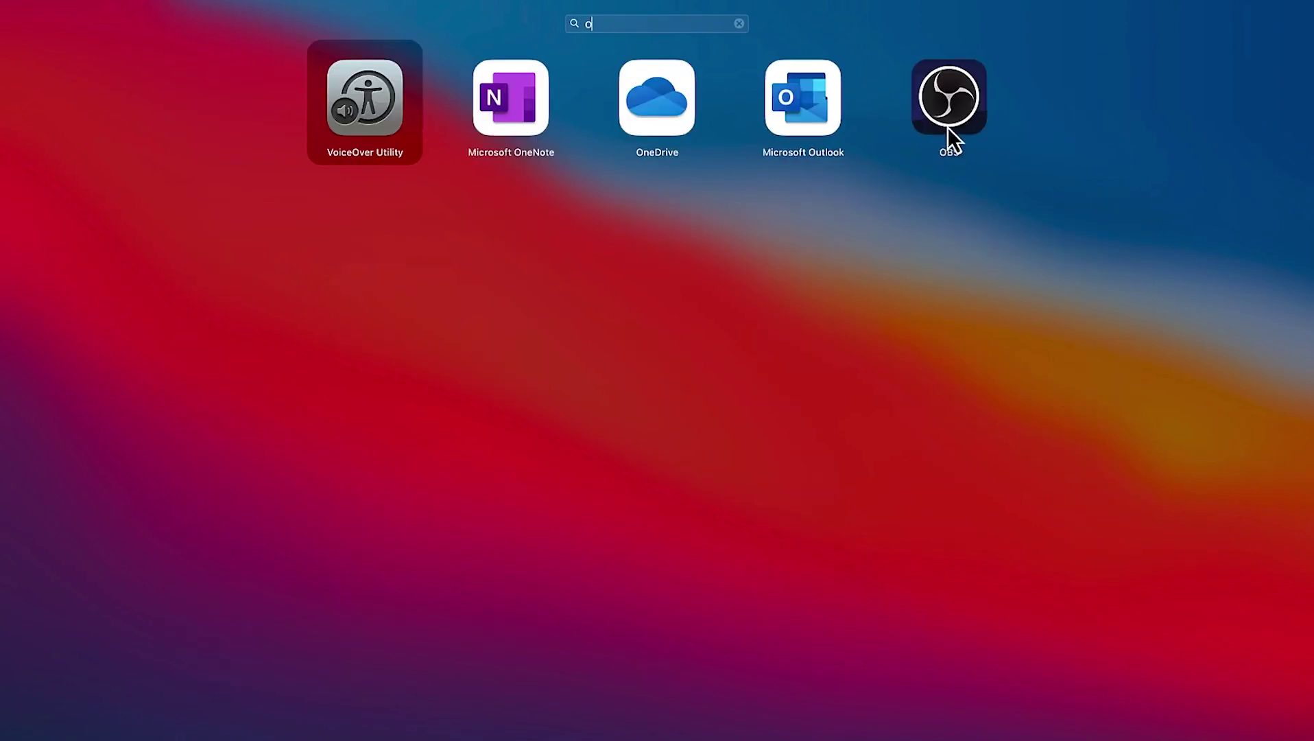
left_click(948, 127)
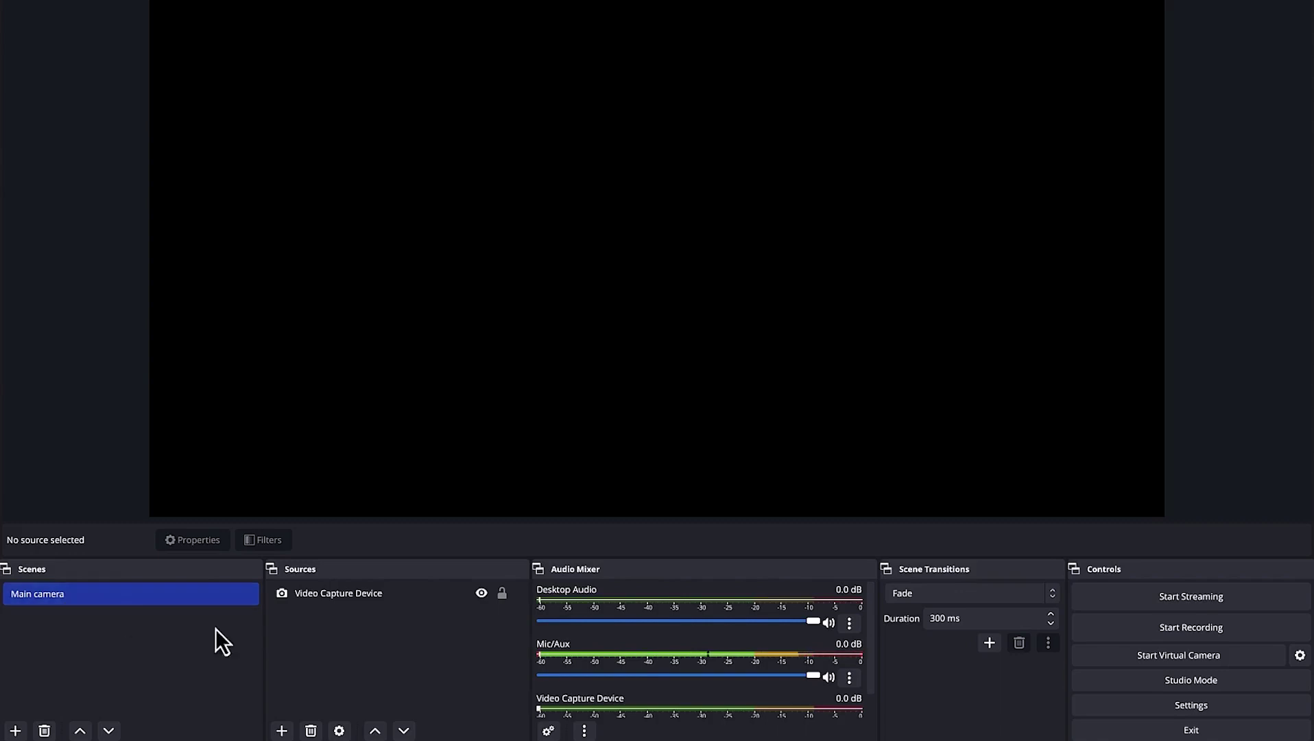
Remove the Video Capture Device source from the Main camera scene.
left_click(323, 606)
right_click(325, 605)
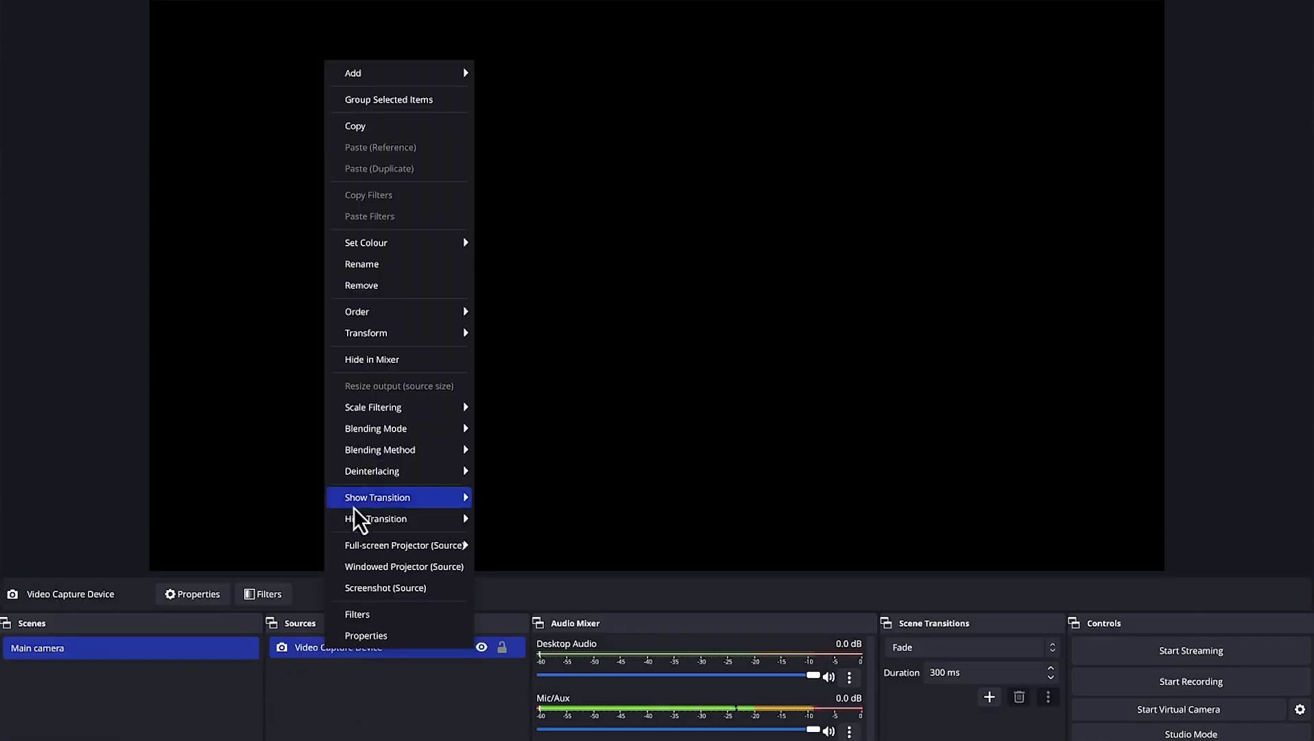
left_click(404, 288)
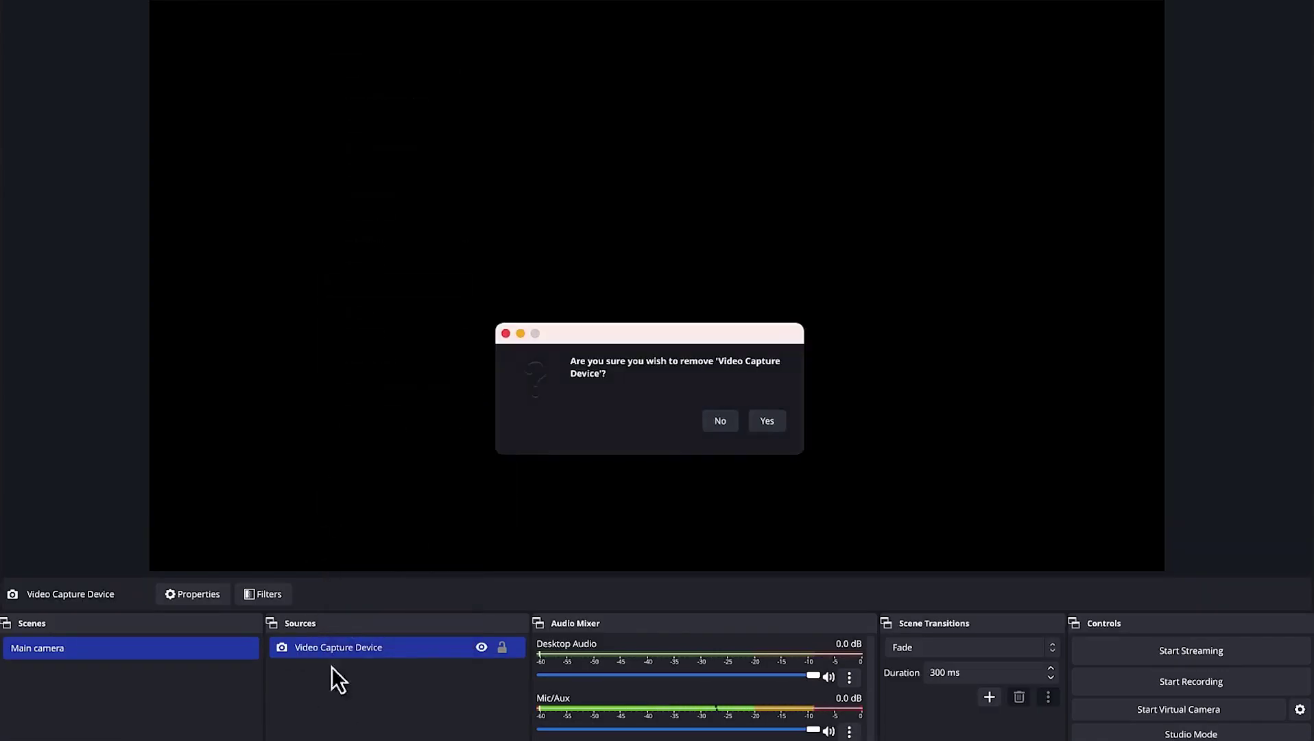
left_click(773, 424)
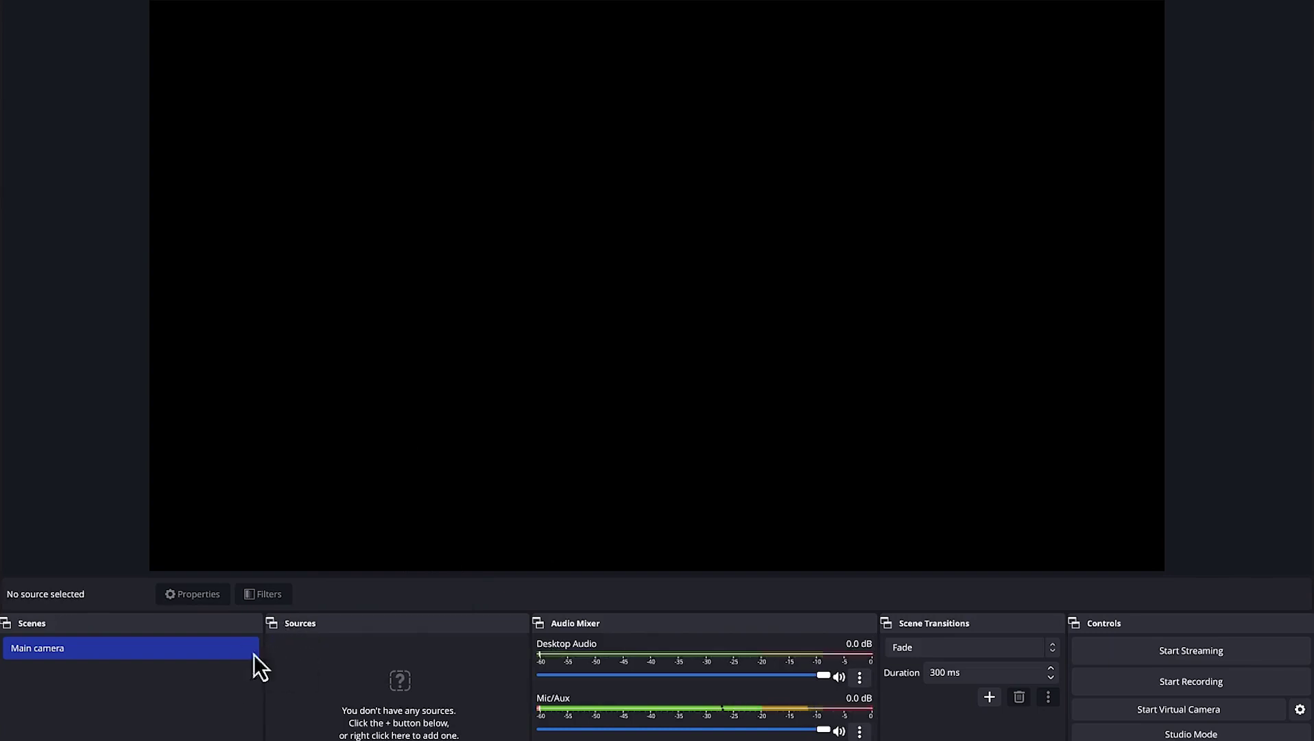
Rename the Main camera scene to "Live streaming".
right_click(25, 652)
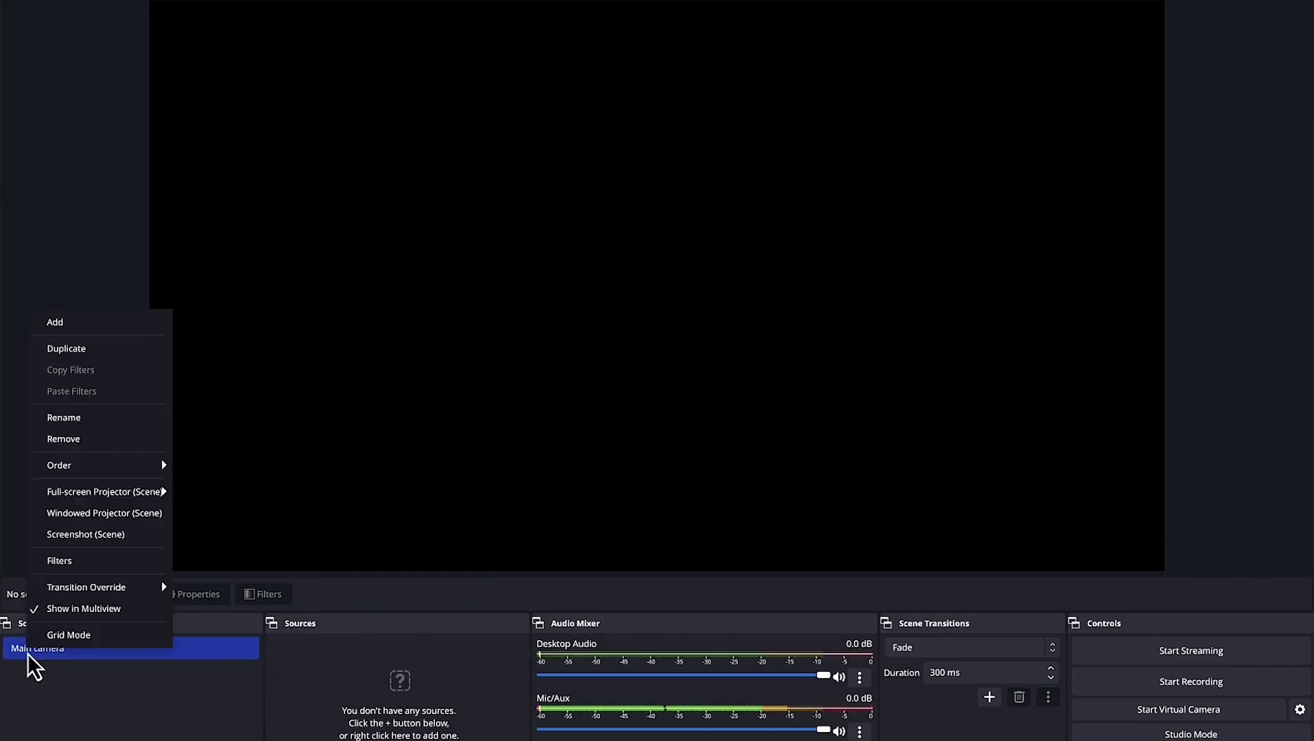
left_click(27, 625)
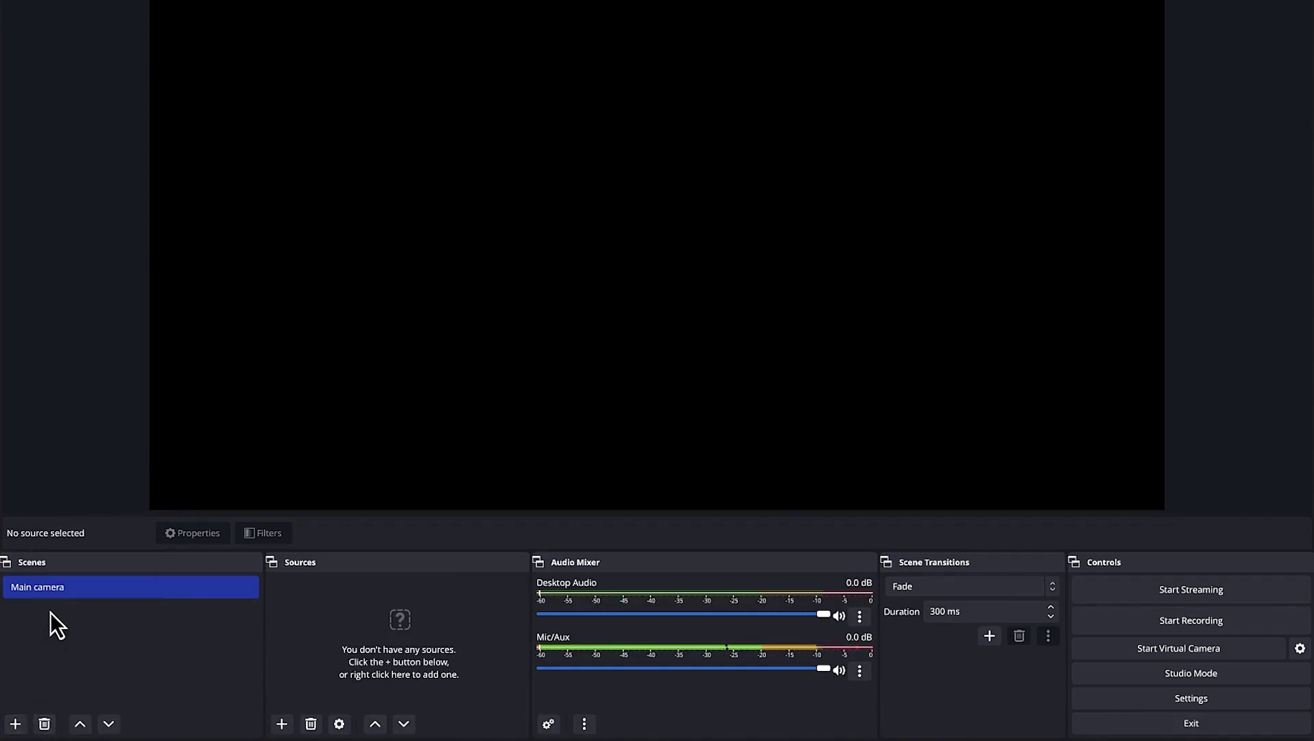
right_click(48, 587)
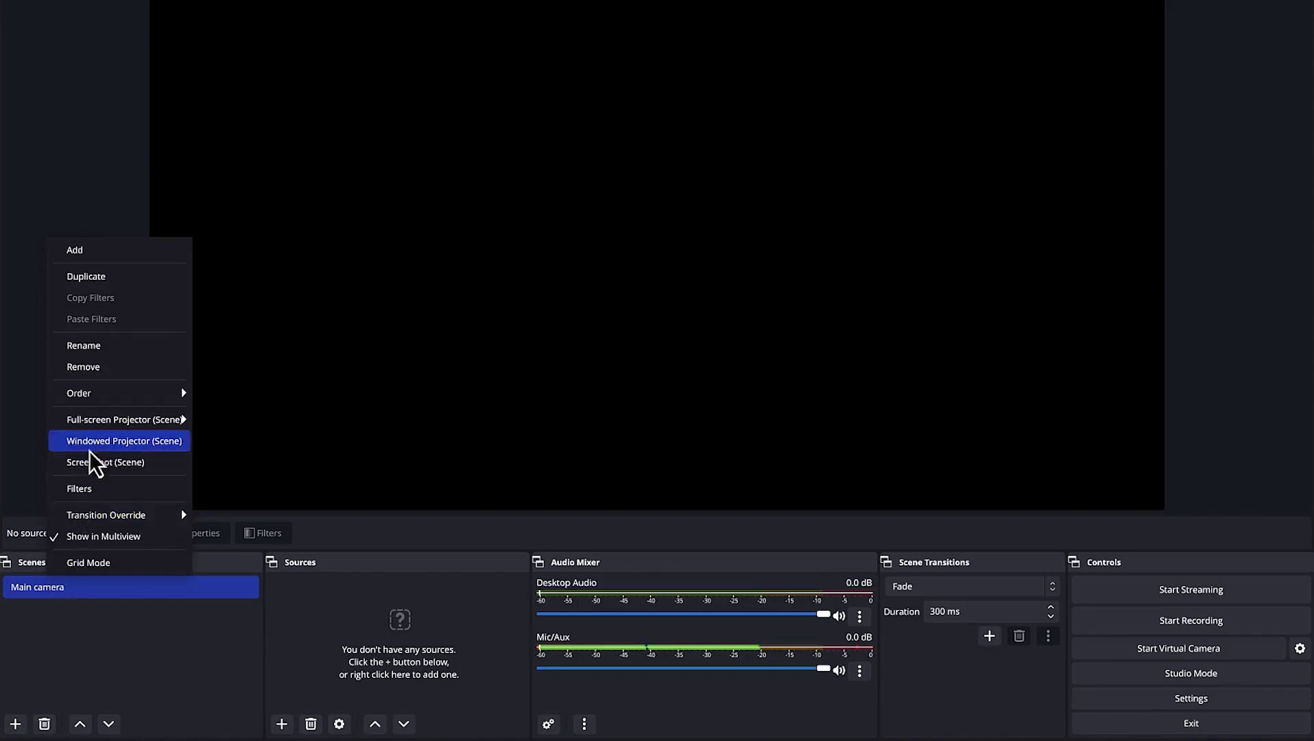
left_click(113, 347)
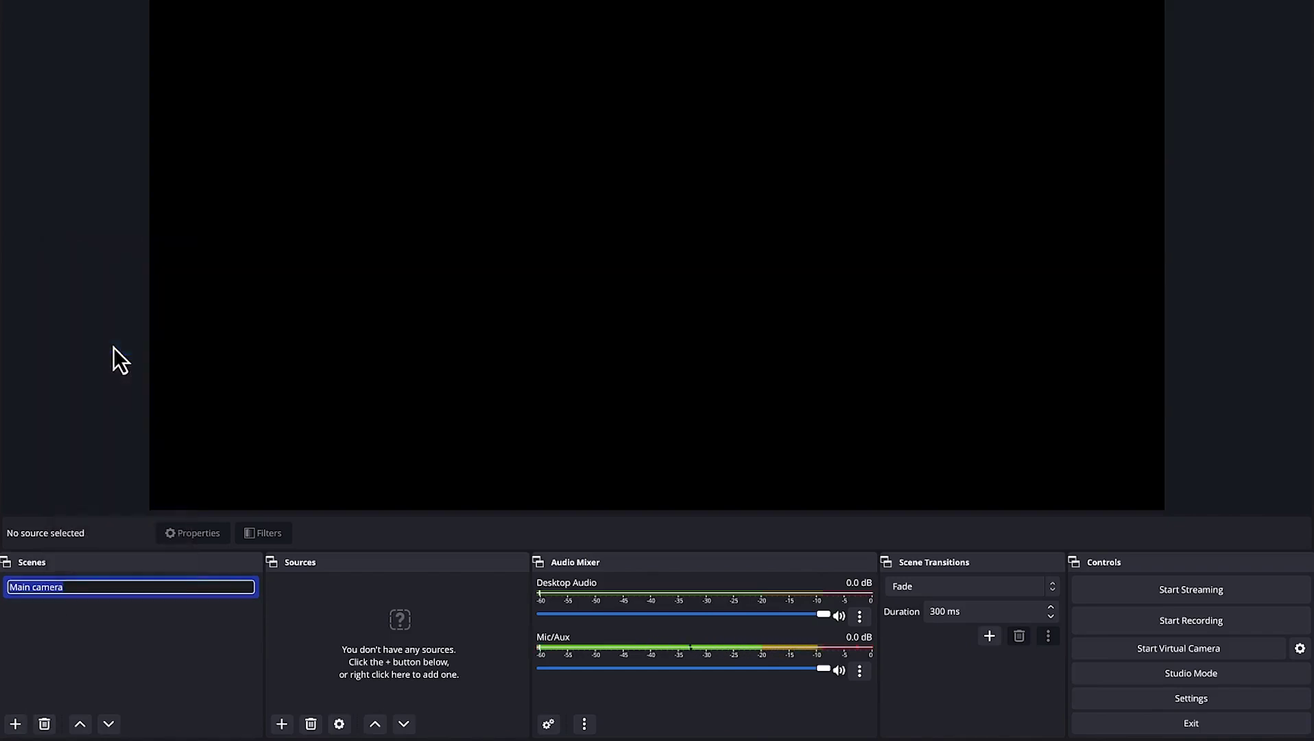
type("Live streaming")
key("Return")
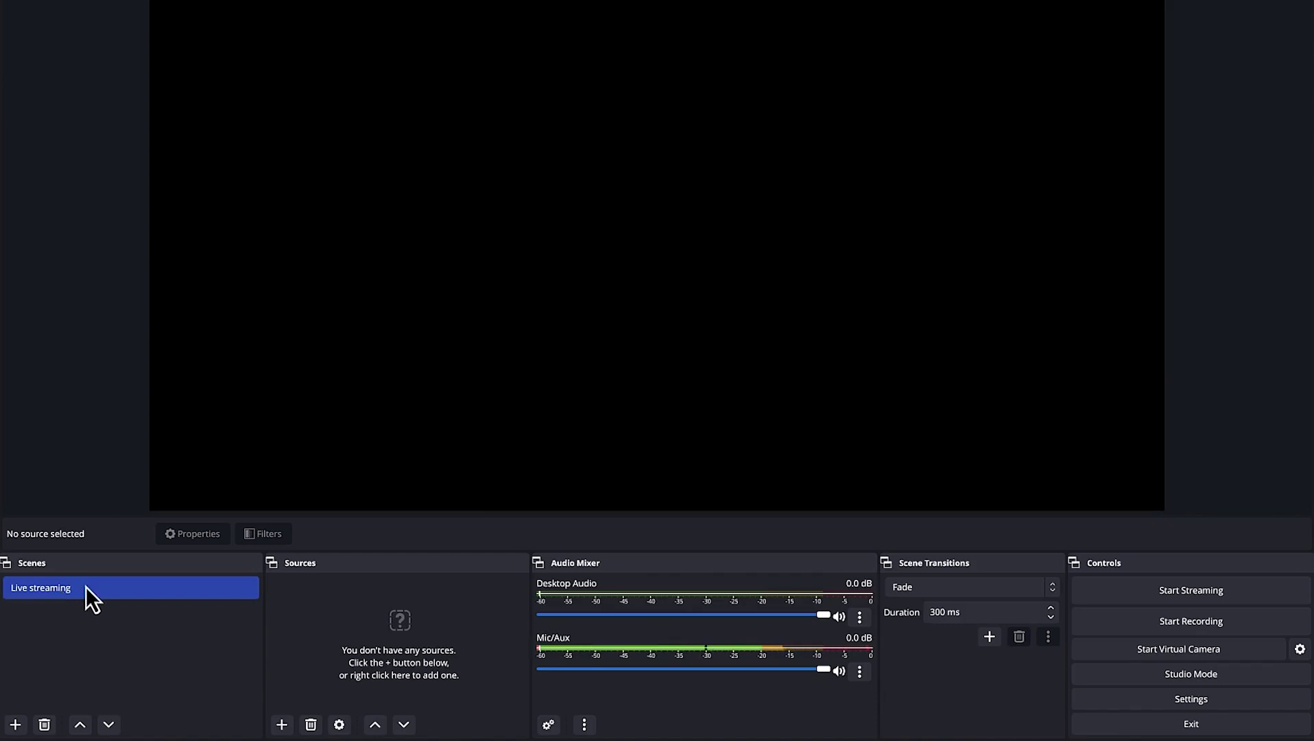
Add a new Media Source named "video" to the Live streaming scene.
left_click(281, 725)
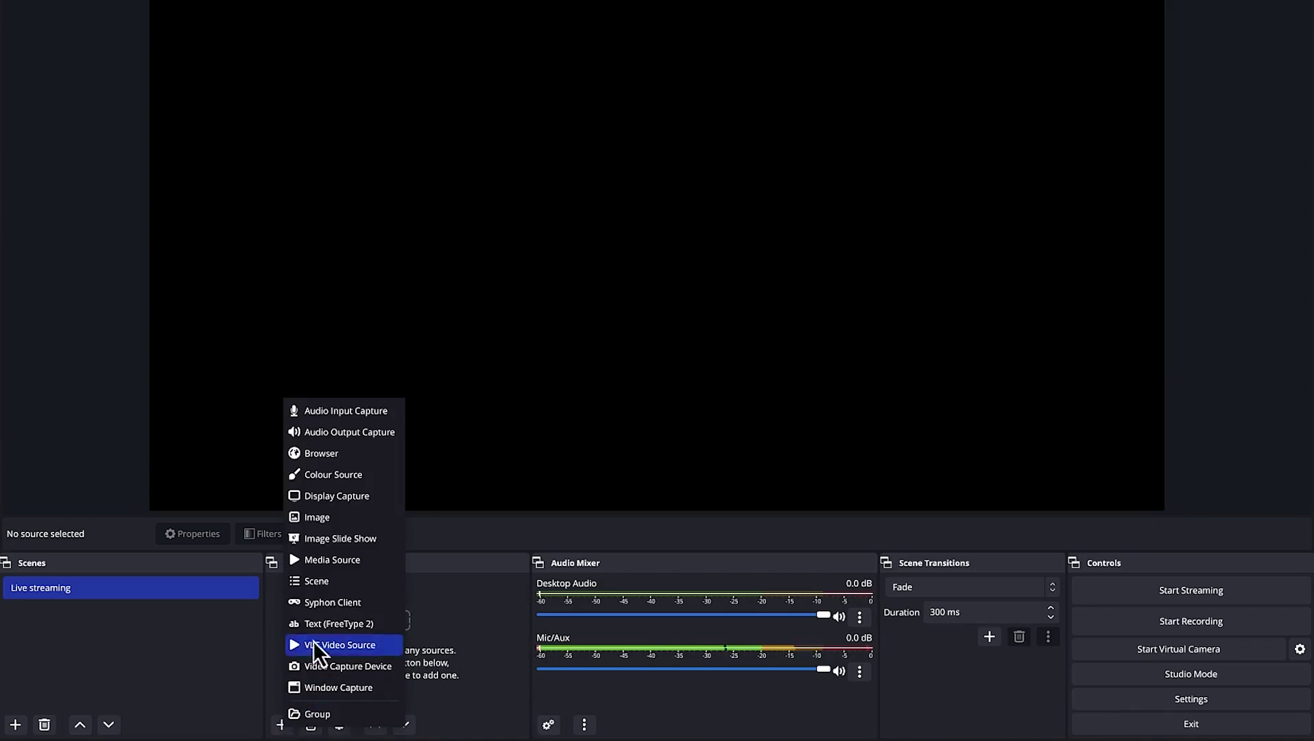
left_click(338, 568)
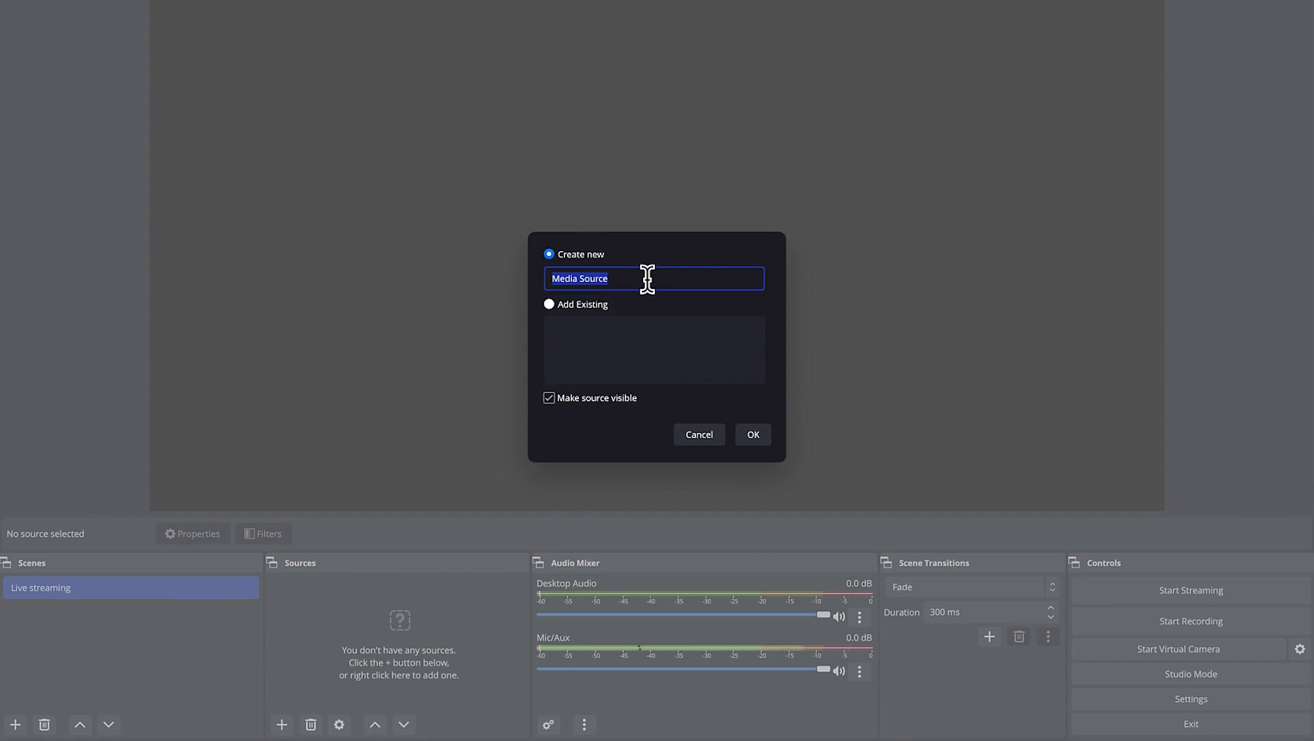
type("video")
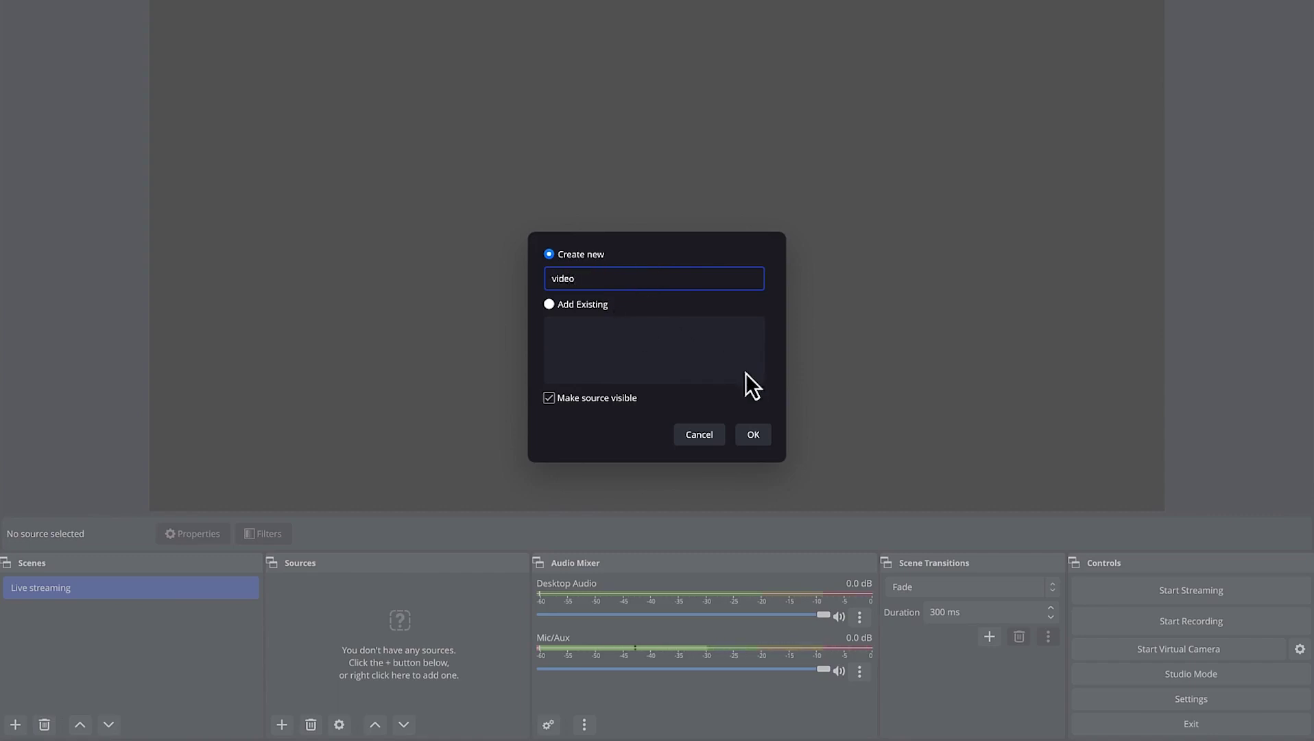
left_click(752, 439)
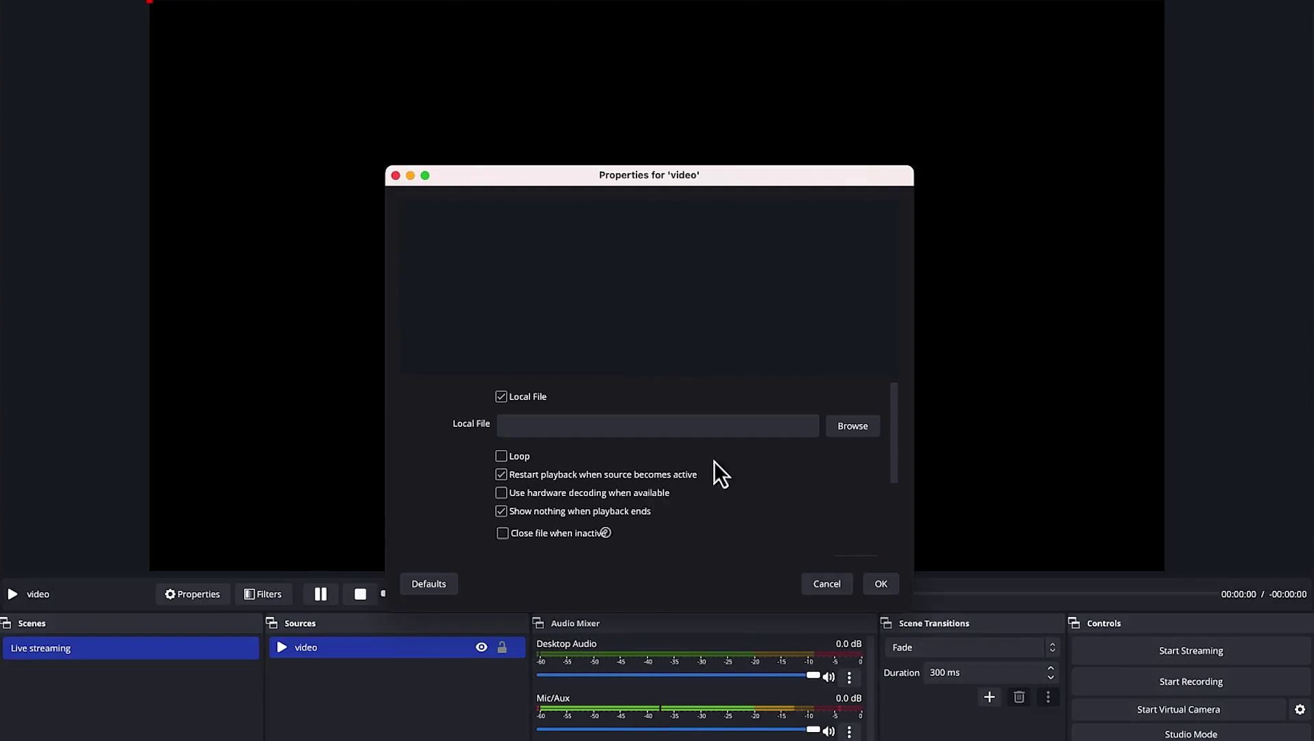
Set next level.mp4 from the YouTube folder in Documents as the video source's local file and enable Loop.
left_click(850, 430)
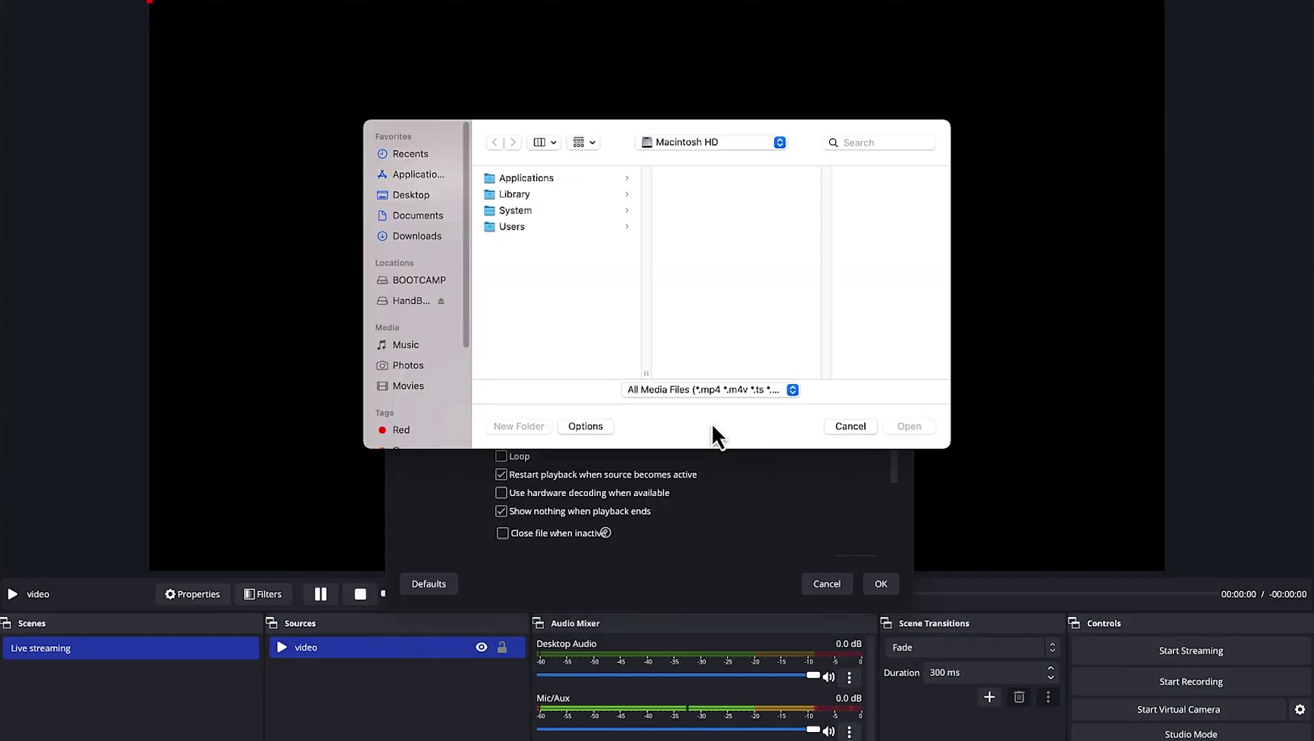
left_click(426, 237)
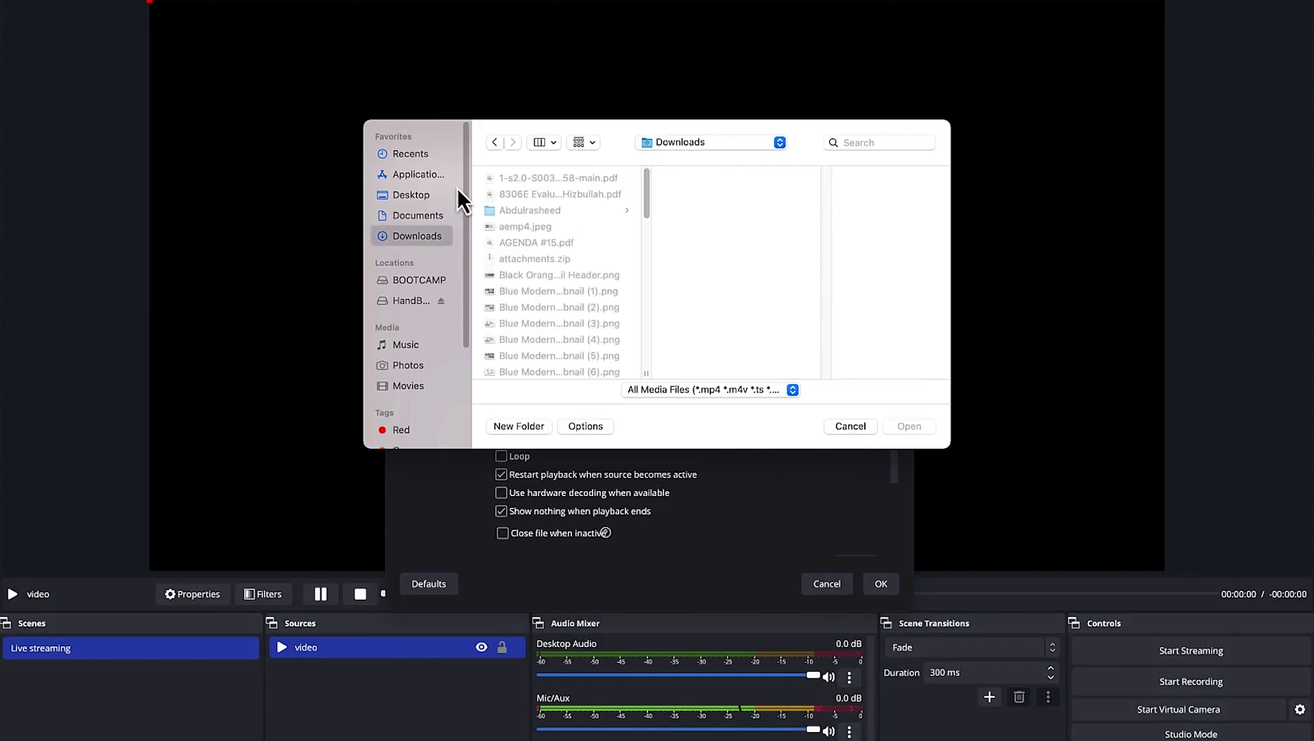
left_click(437, 215)
scroll(580, 366, "down", 5)
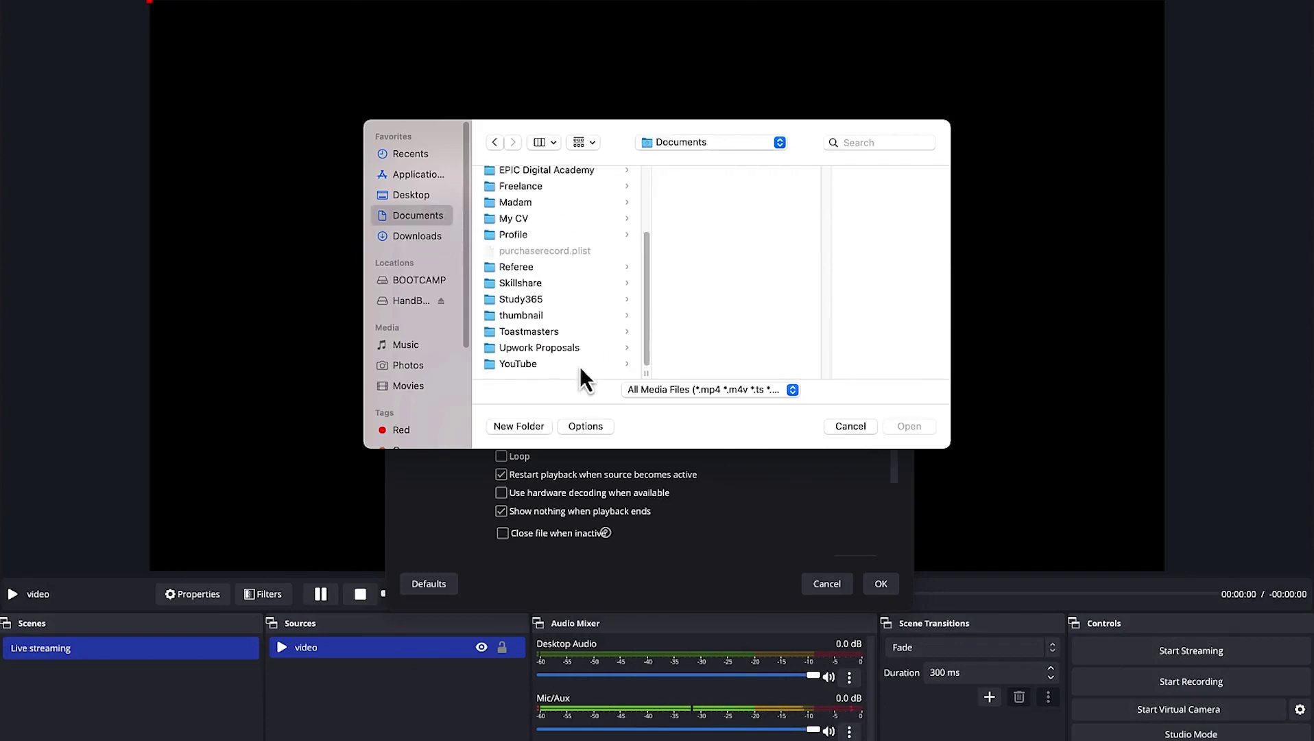
left_click(510, 364)
left_click(707, 275)
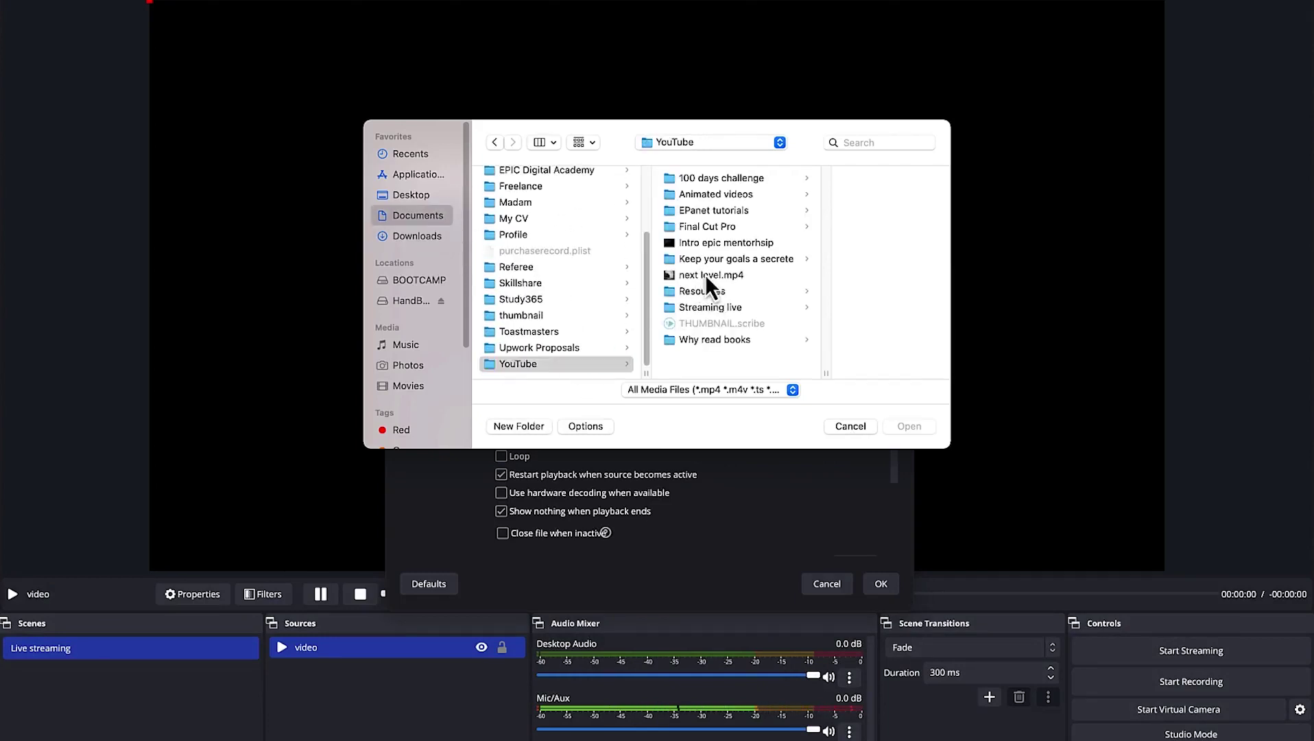
left_click(905, 427)
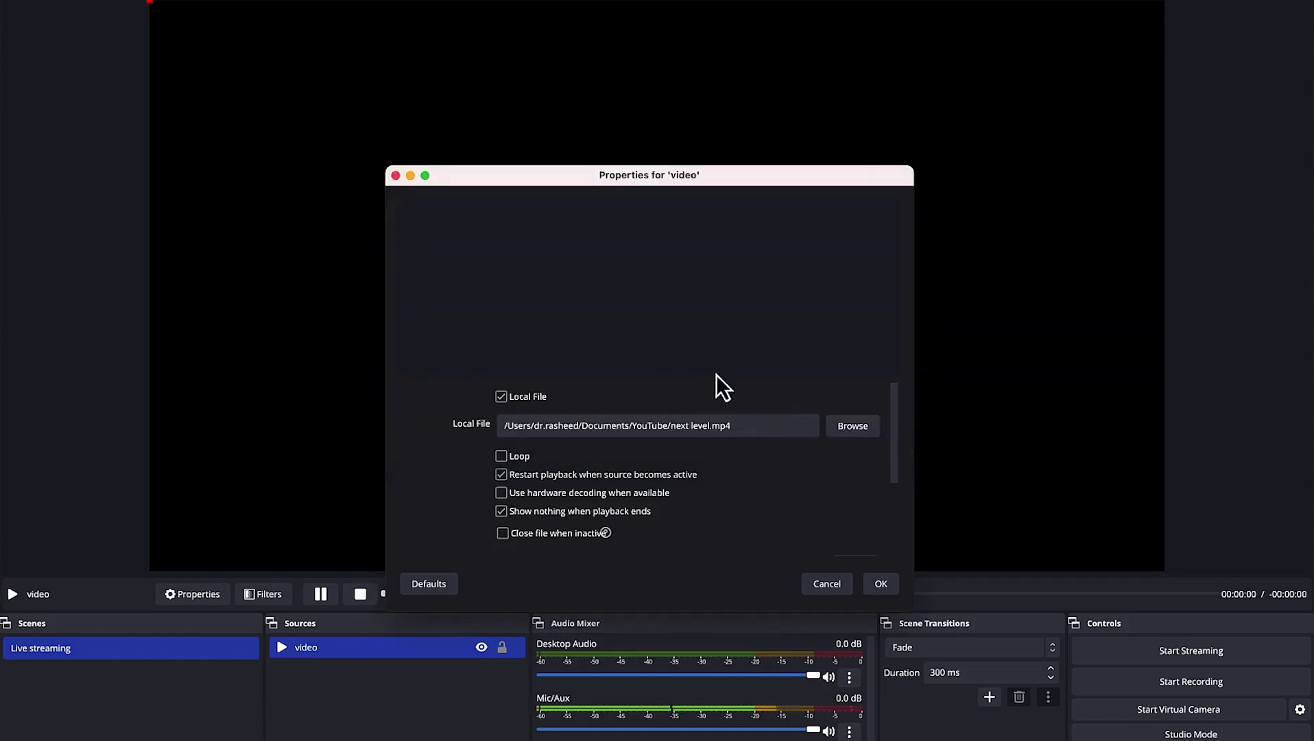
left_click(503, 458)
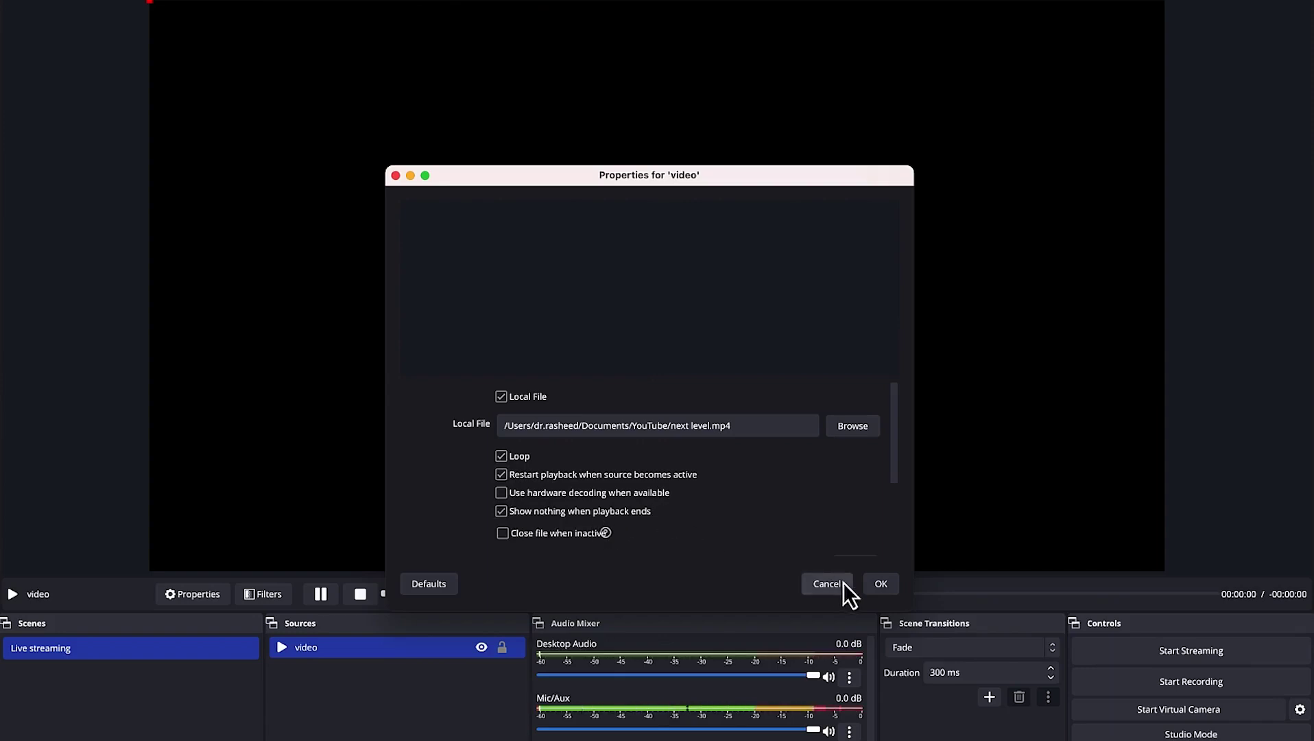
left_click(895, 584)
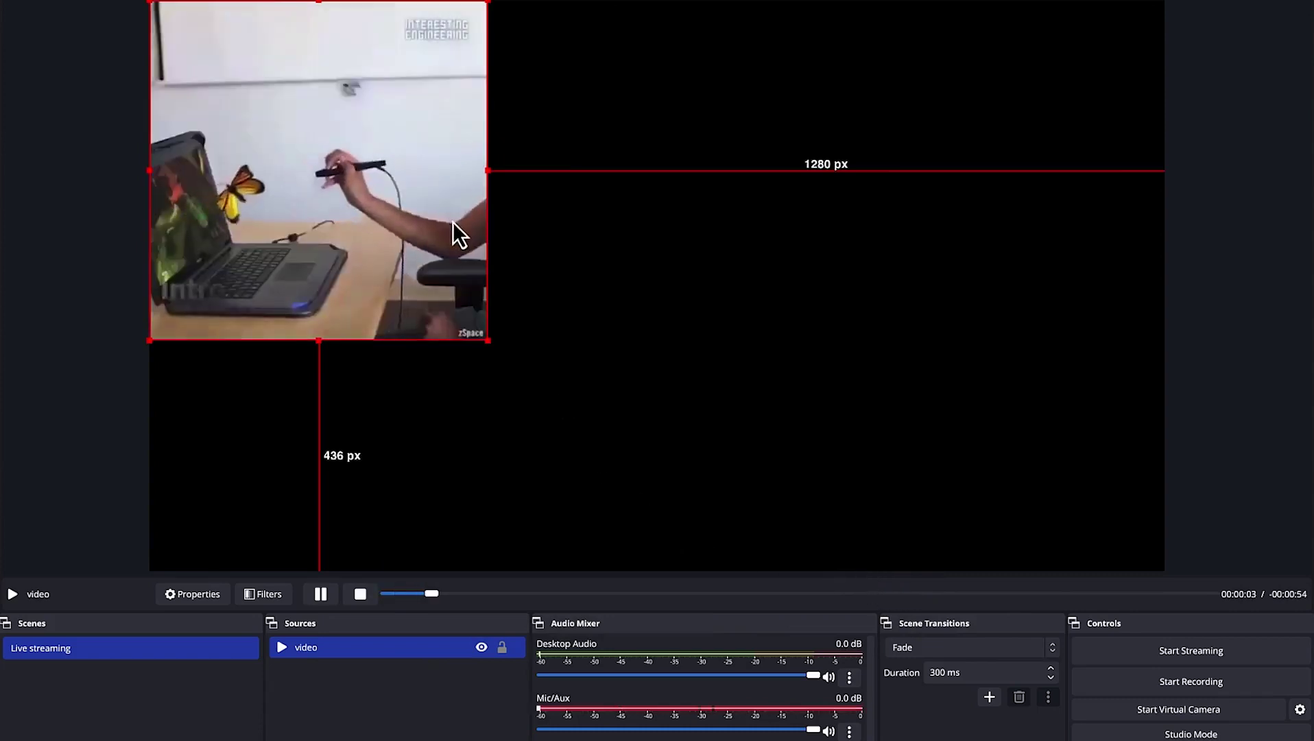
Transform the video source in the preview so that it fits to the screen.
right_click(351, 166)
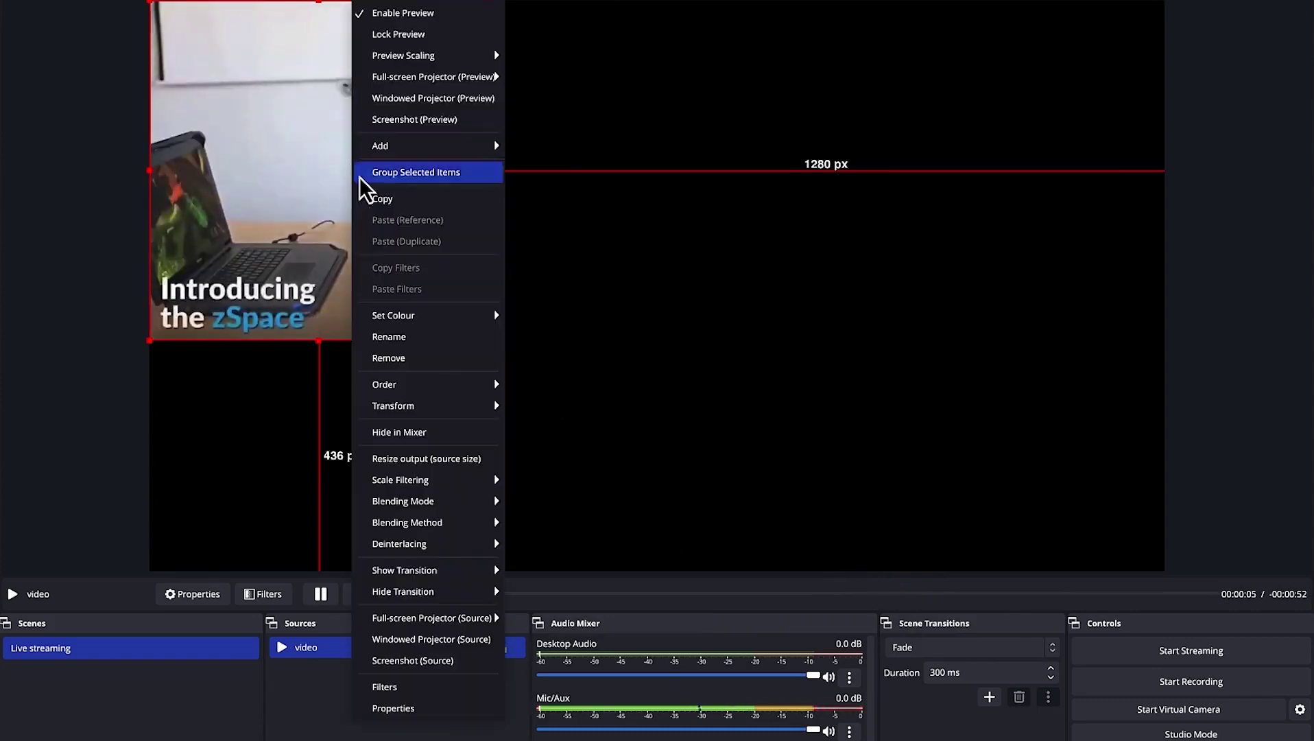
mouse_move(444, 405)
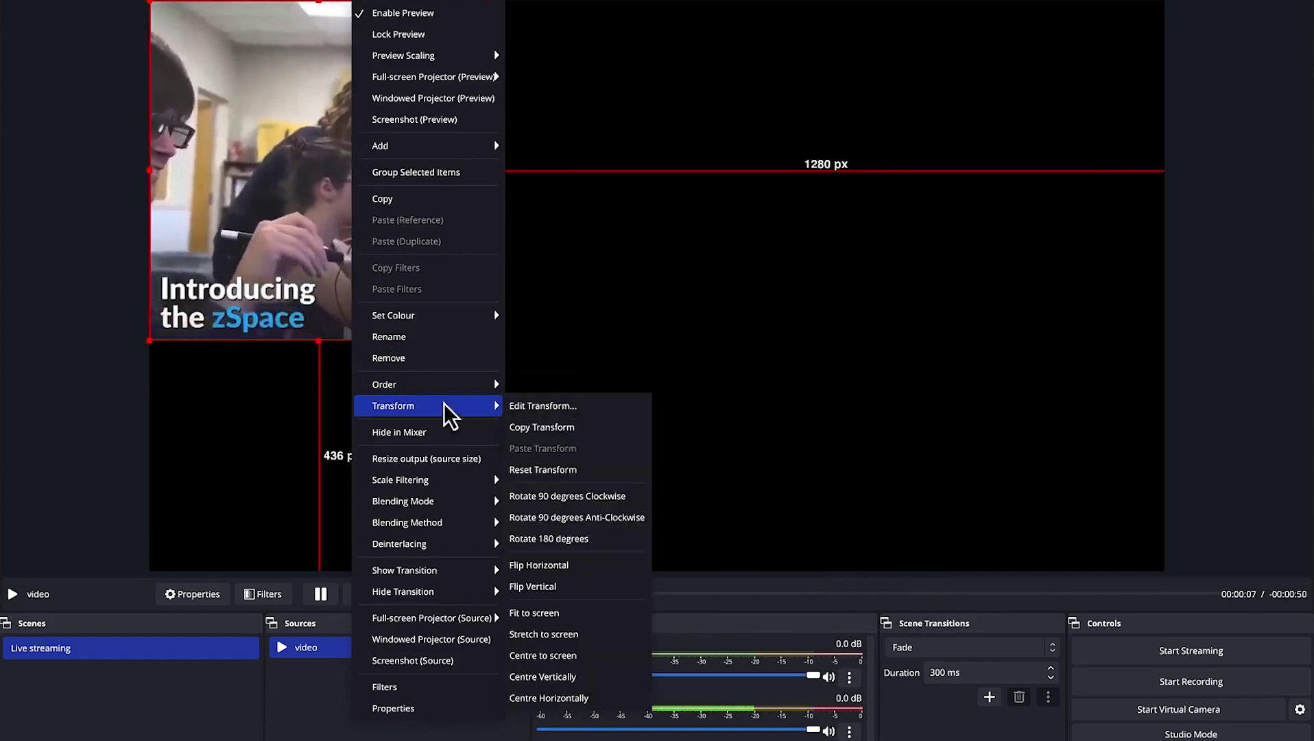
left_click(551, 614)
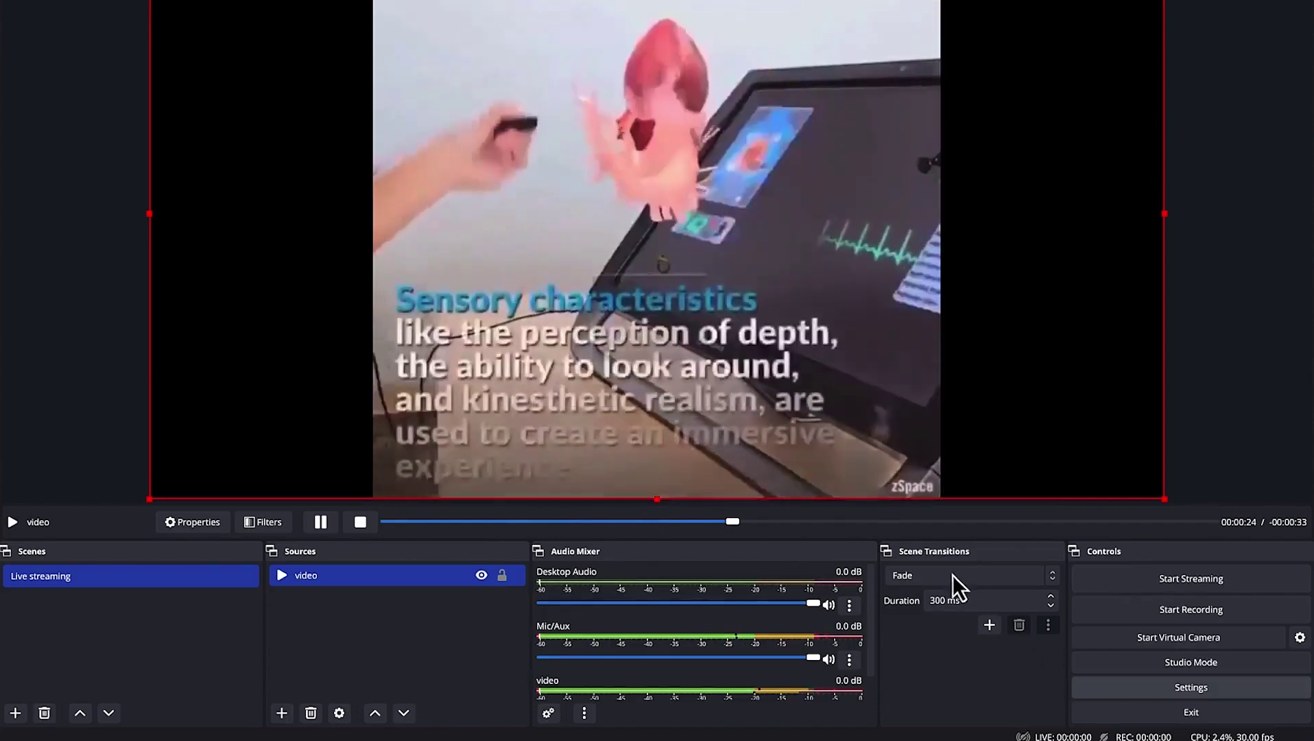
Review the canvas resolution and frame rate in the Video settings, and the streaming encoder options in the Output settings.
left_click(1191, 686)
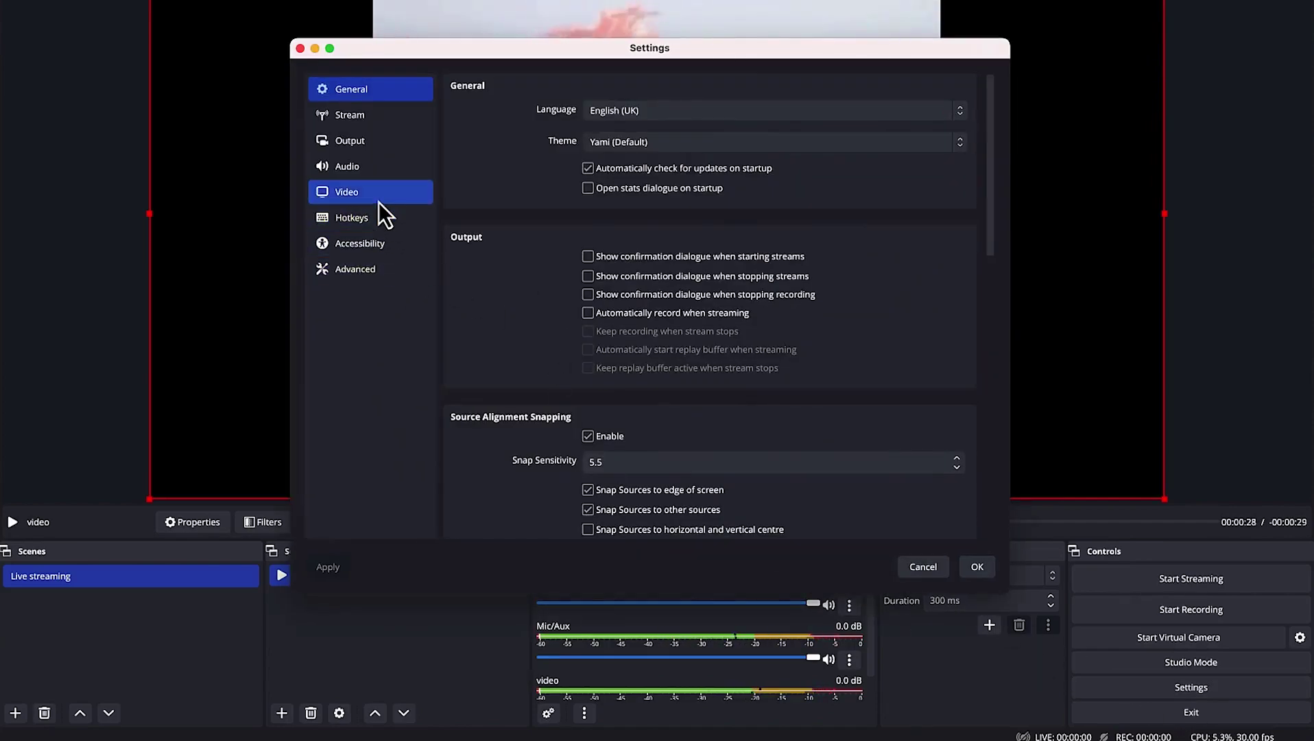
left_click(378, 199)
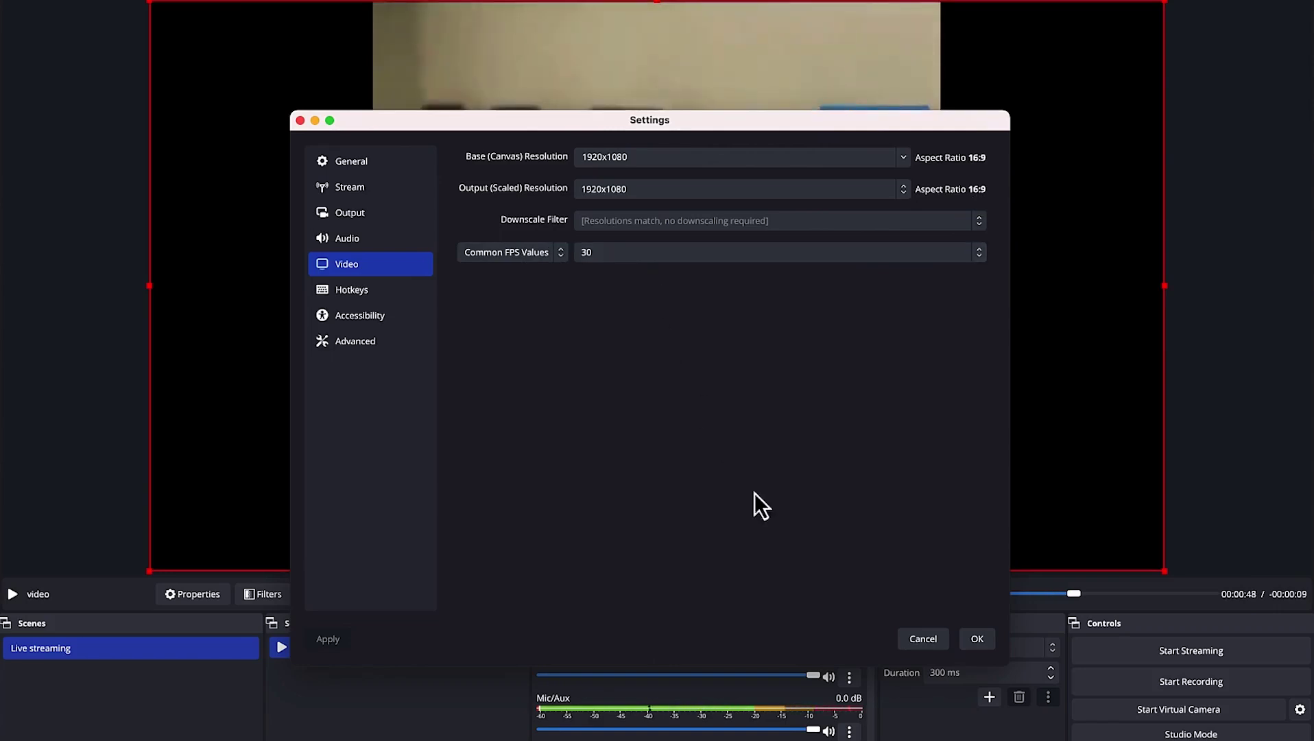
left_click(360, 221)
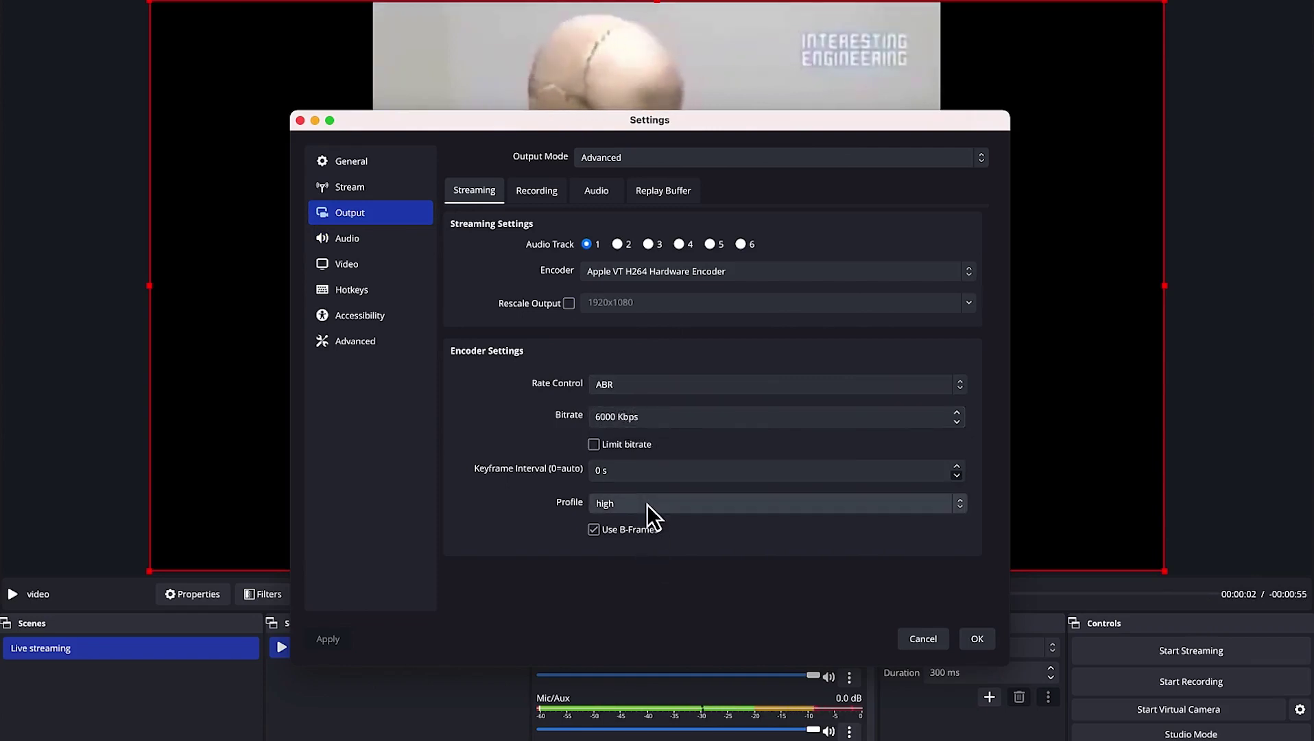
Choose Facebook Live as the streaming service in the Stream settings.
left_click(341, 193)
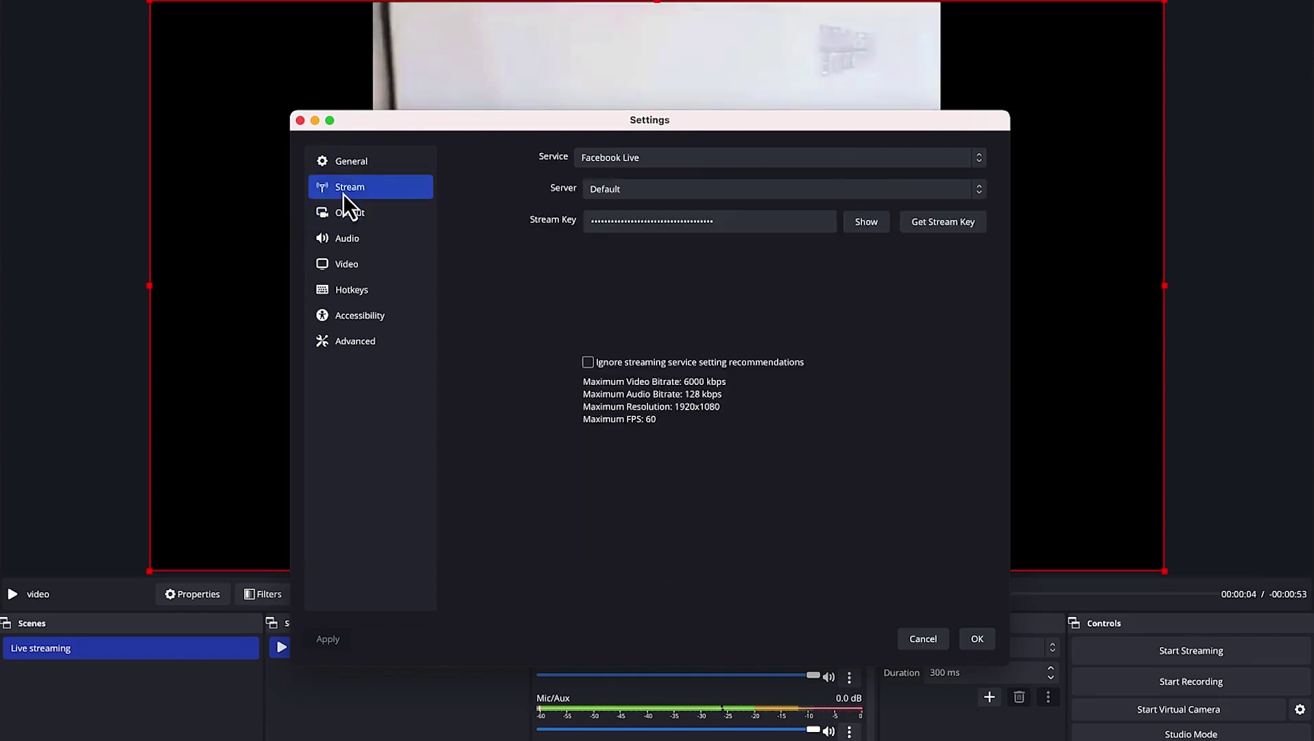
left_click(682, 164)
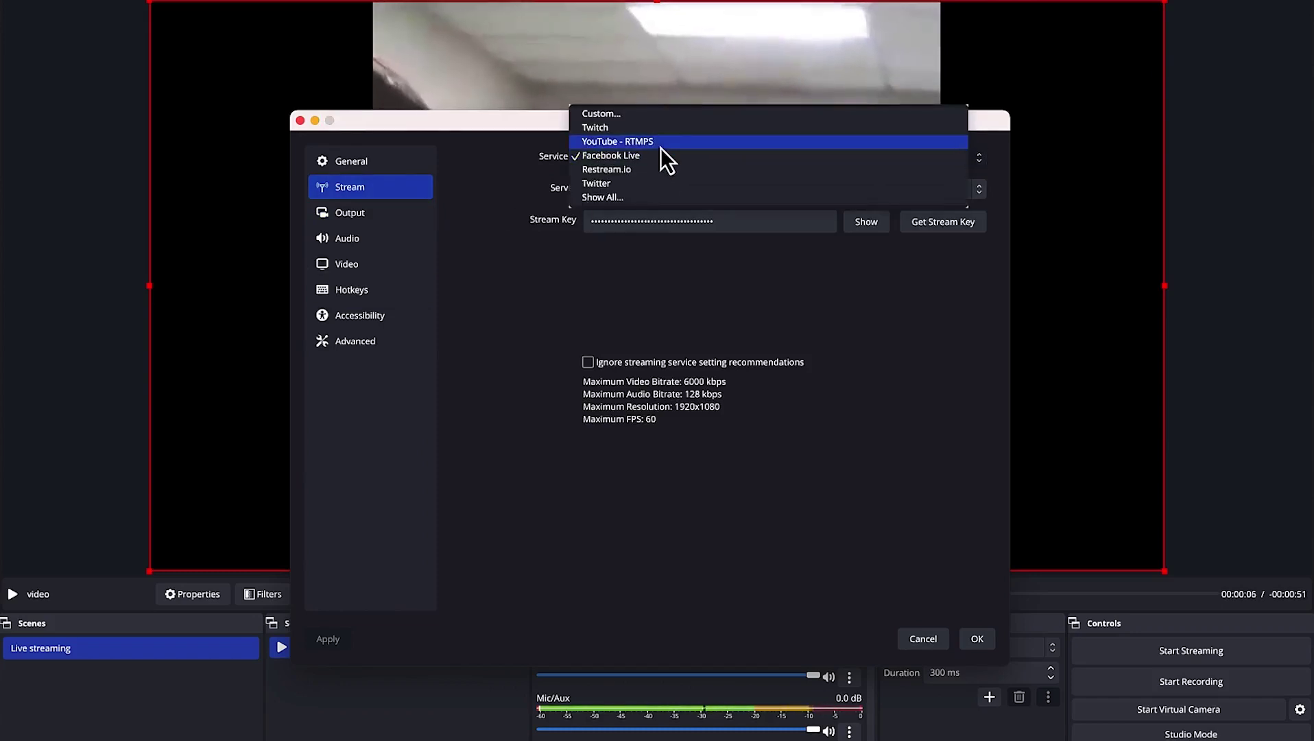
left_click(657, 159)
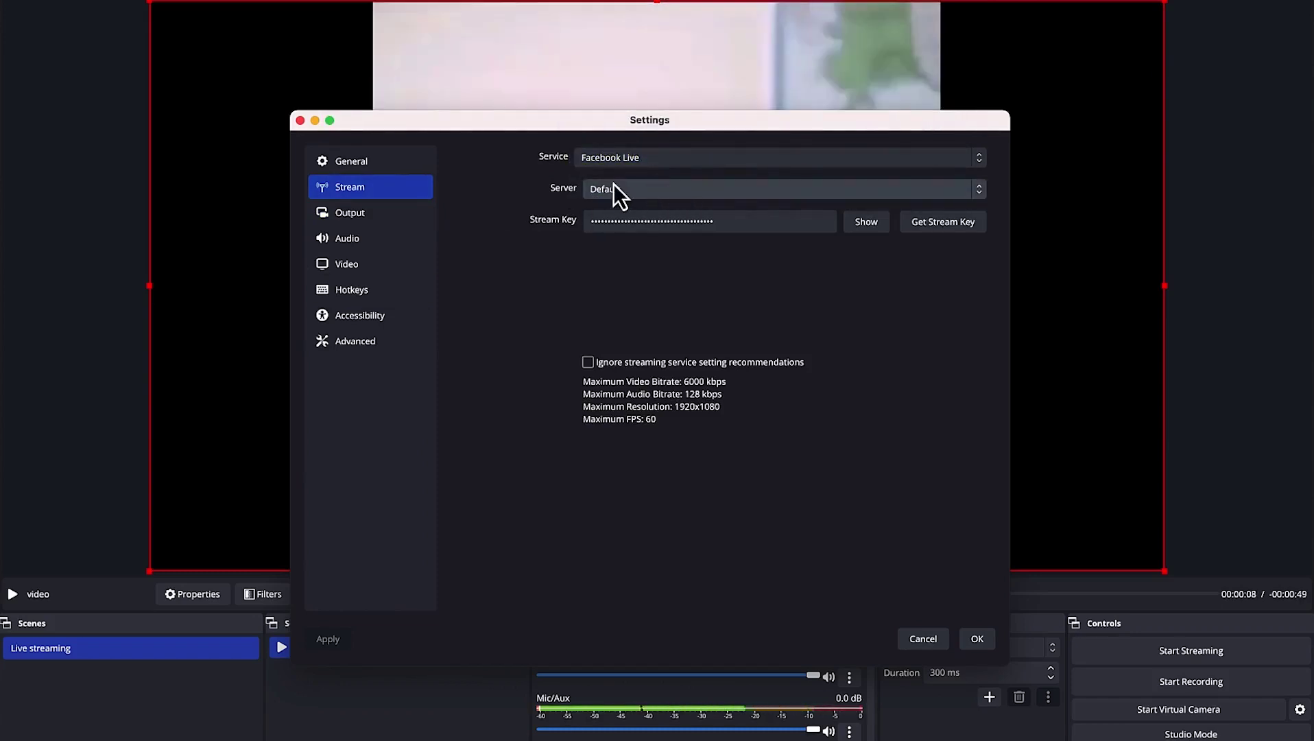
Switch to Facebook in Chrome, create a Go live video with Streaming software as its source, and copy its stream key.
left_click(646, 220)
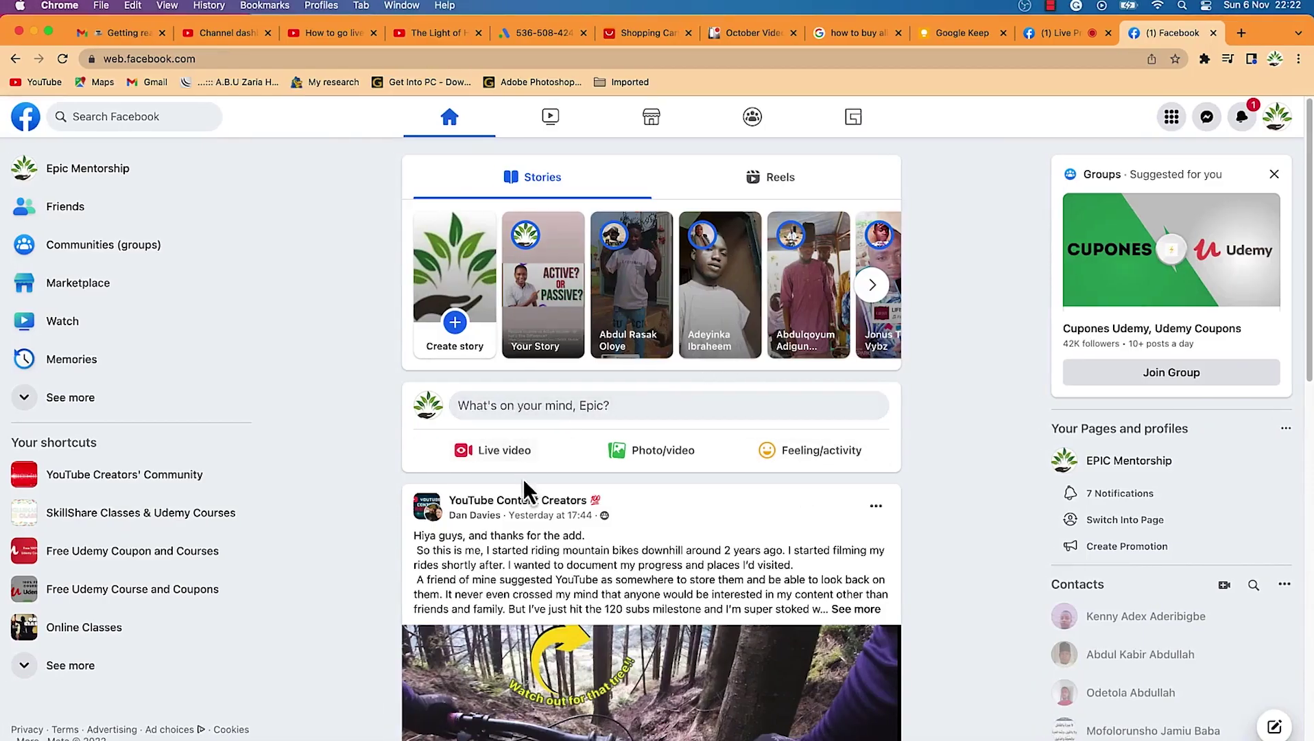
left_click(519, 456)
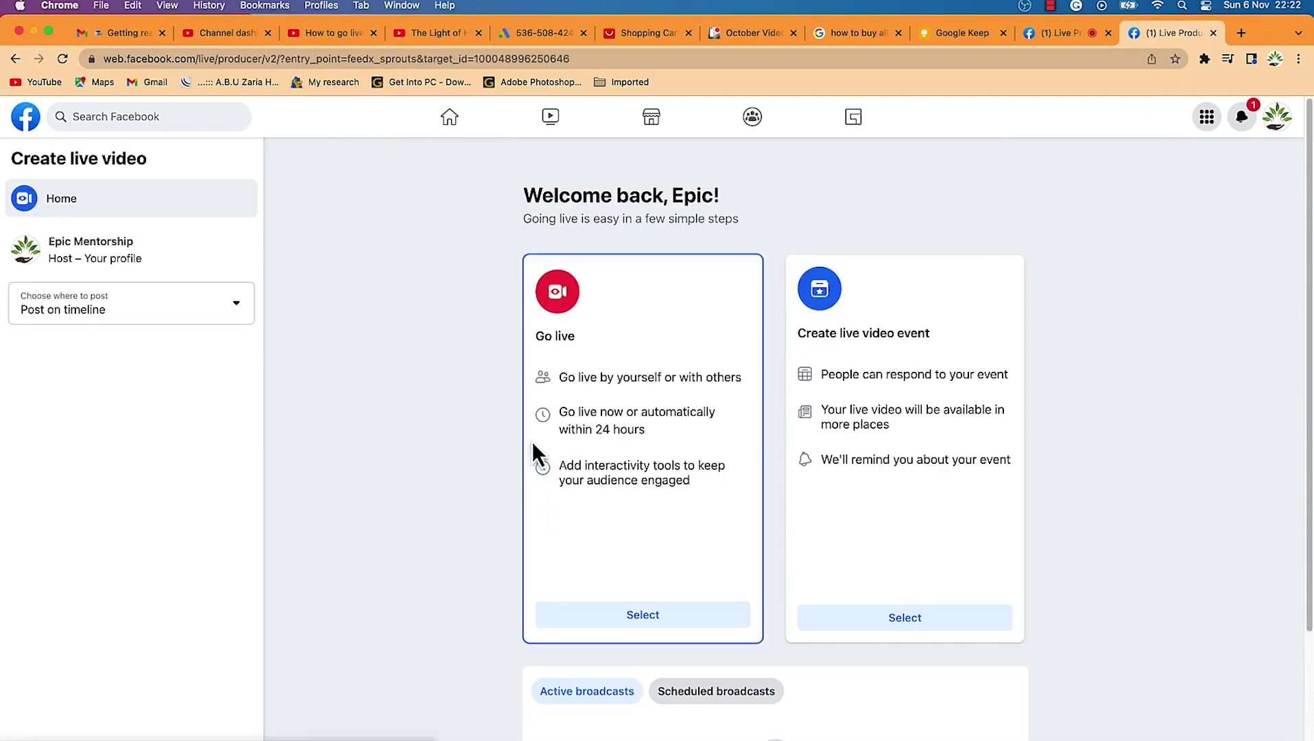
left_click(589, 619)
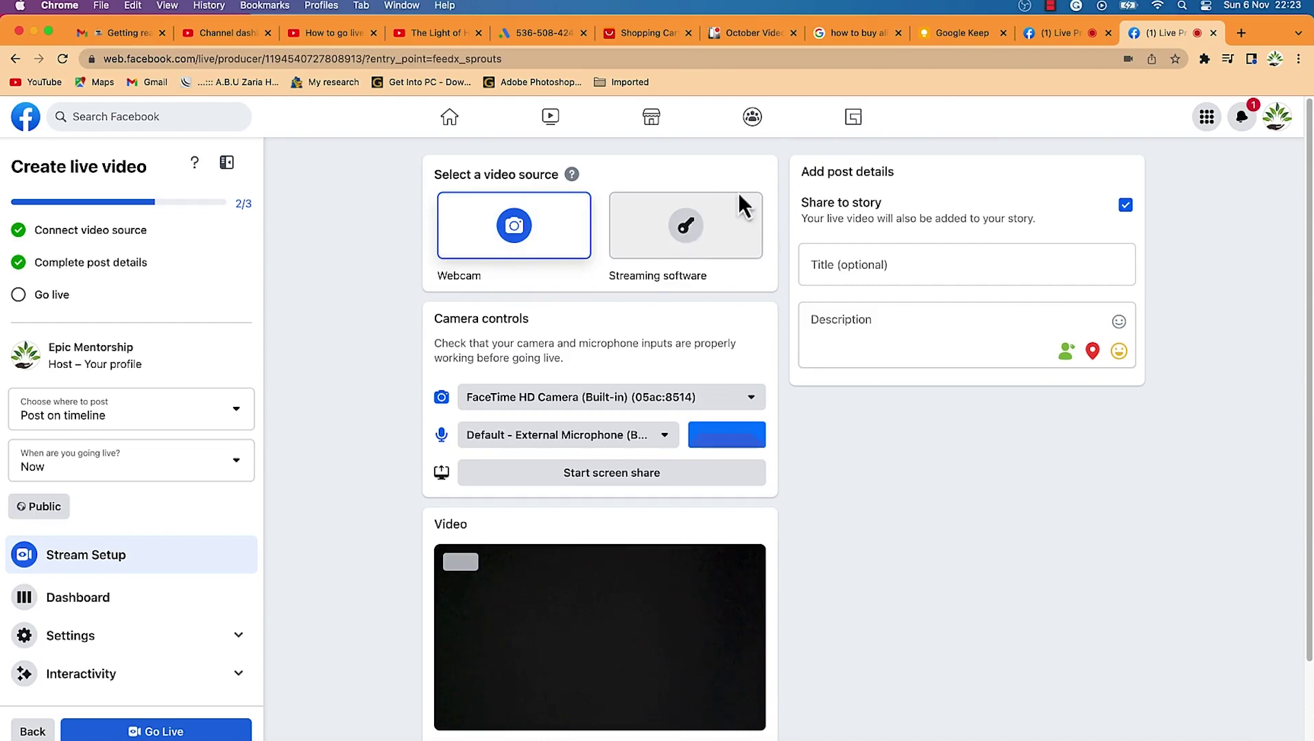
left_click(670, 237)
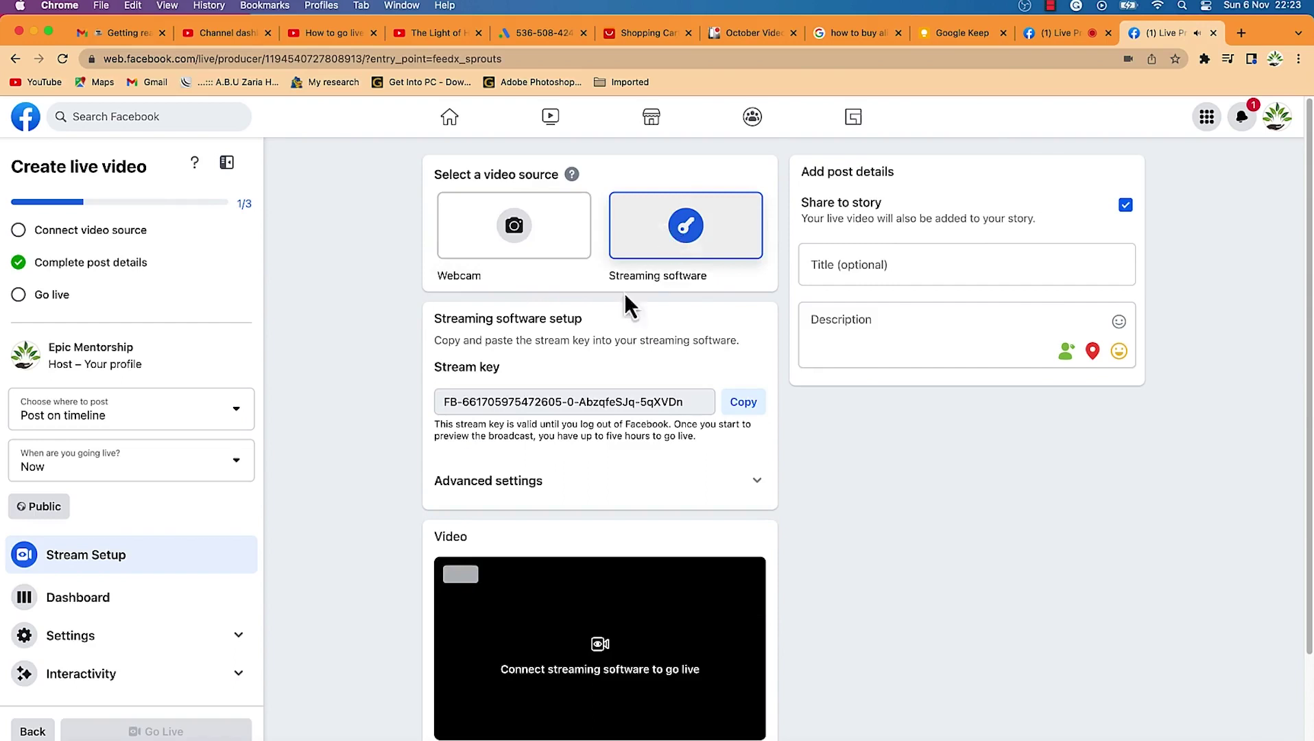
left_click(742, 404)
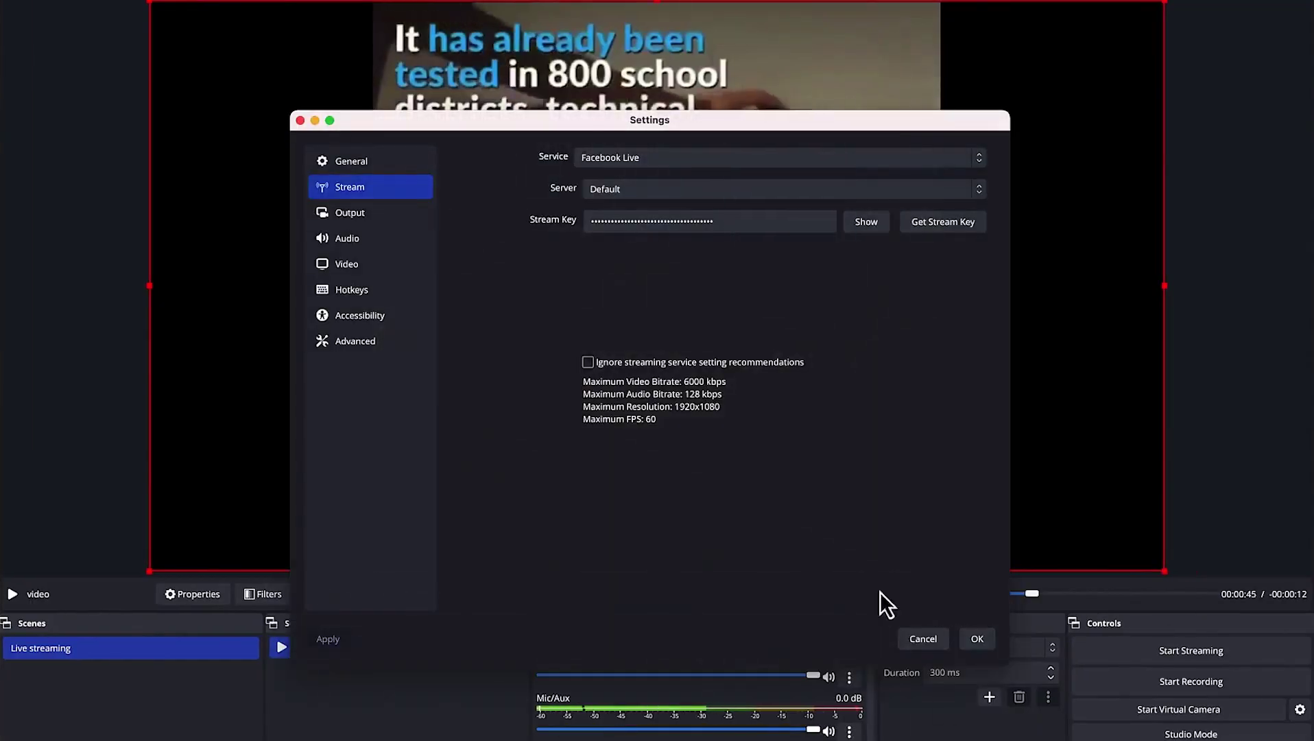
Back in OBS Studio, replace the stream key in the Stream settings with the copied Facebook key, save the settings and start streaming.
double_click(738, 229)
key("super+v")
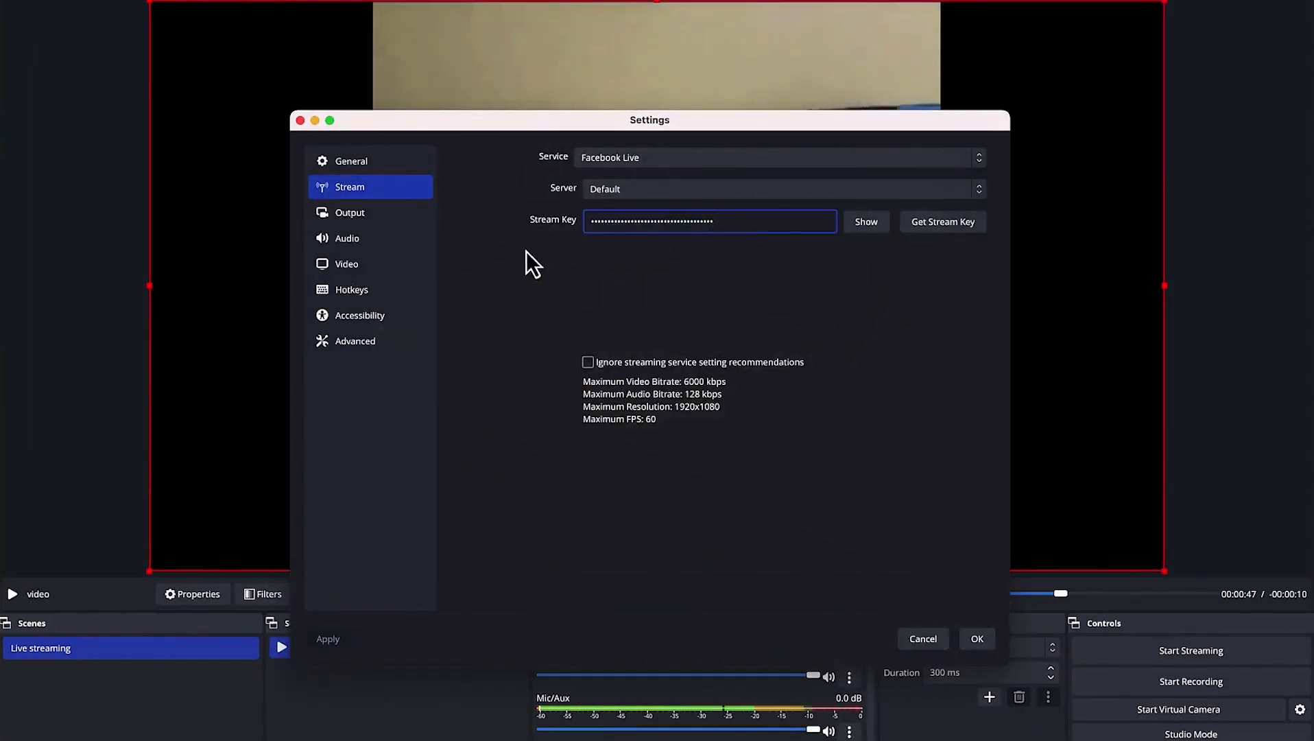
double_click(654, 225)
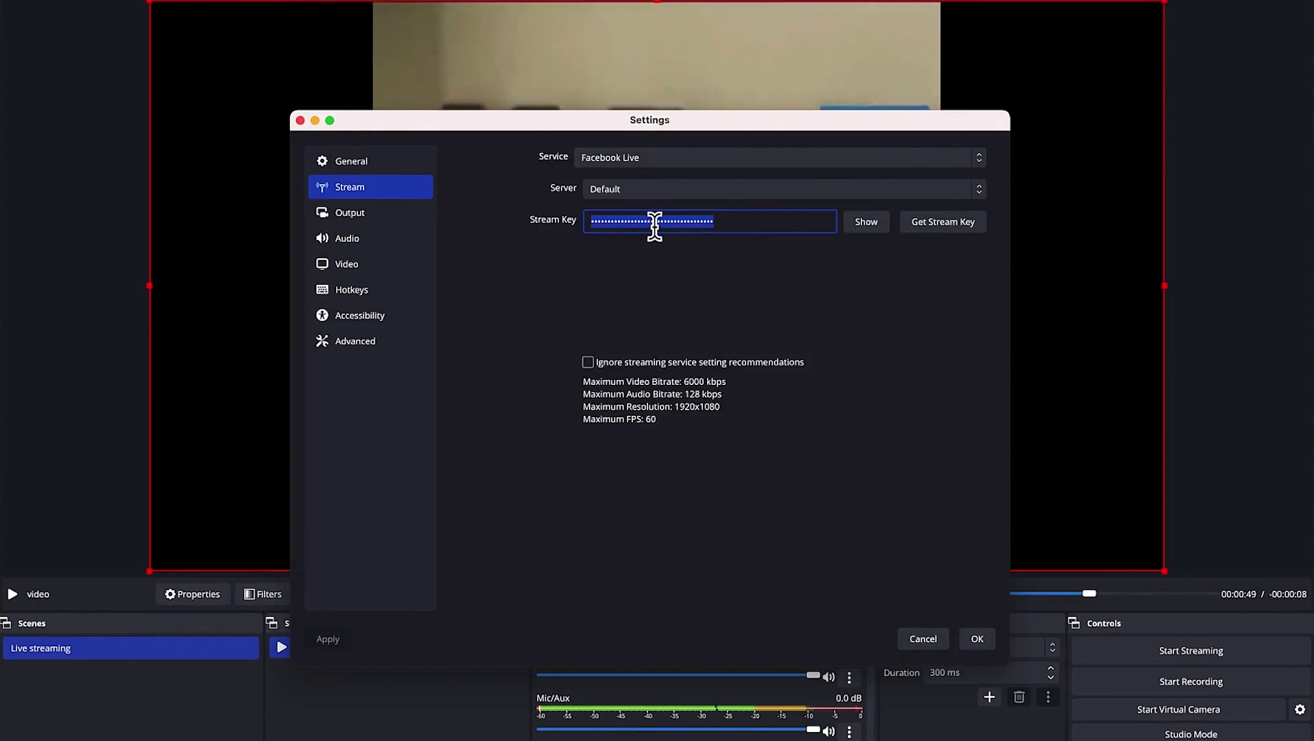
key("super+v")
left_click(862, 222)
left_click(862, 228)
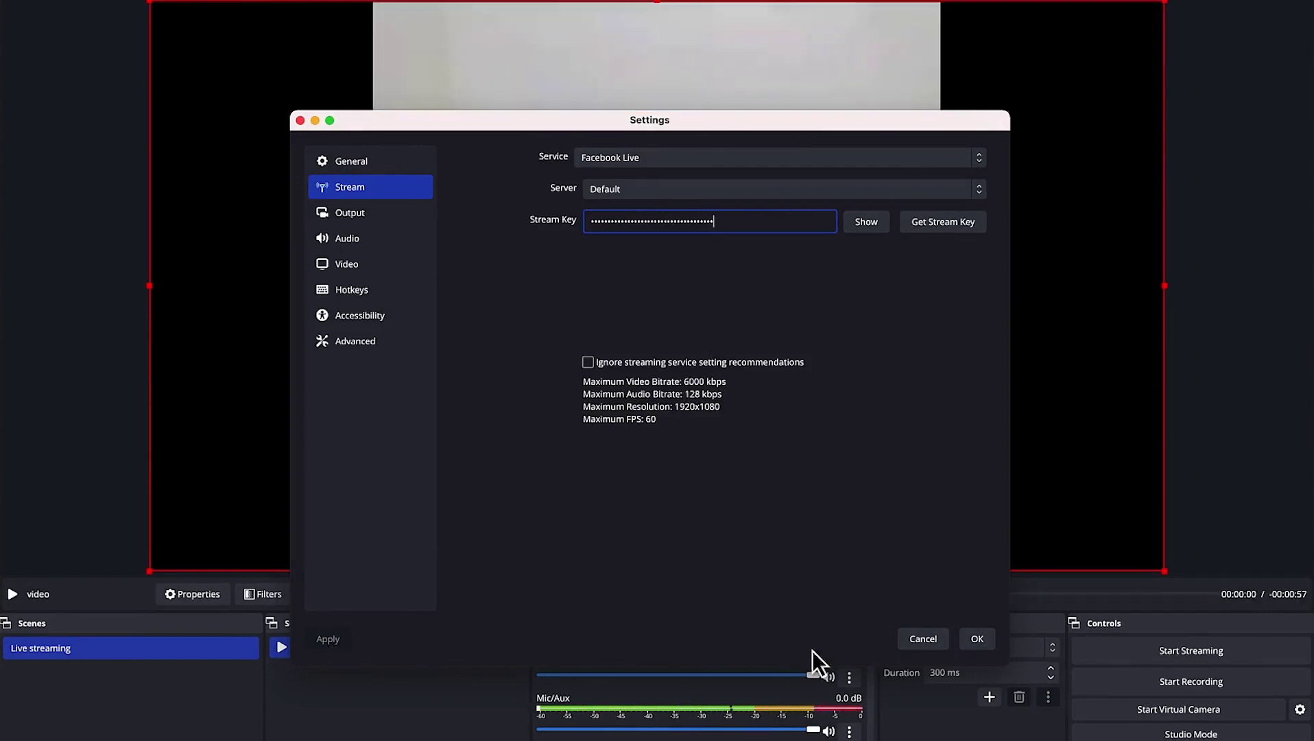
left_click(982, 640)
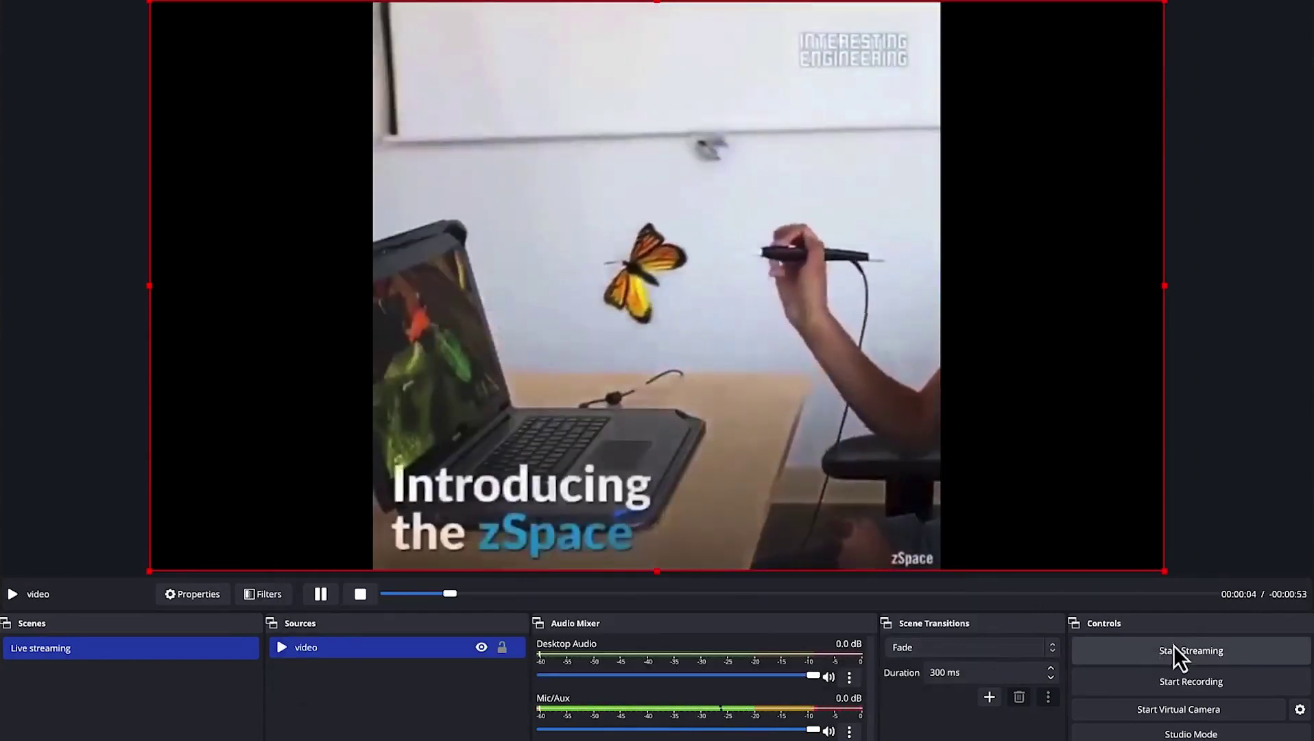
left_click(1202, 656)
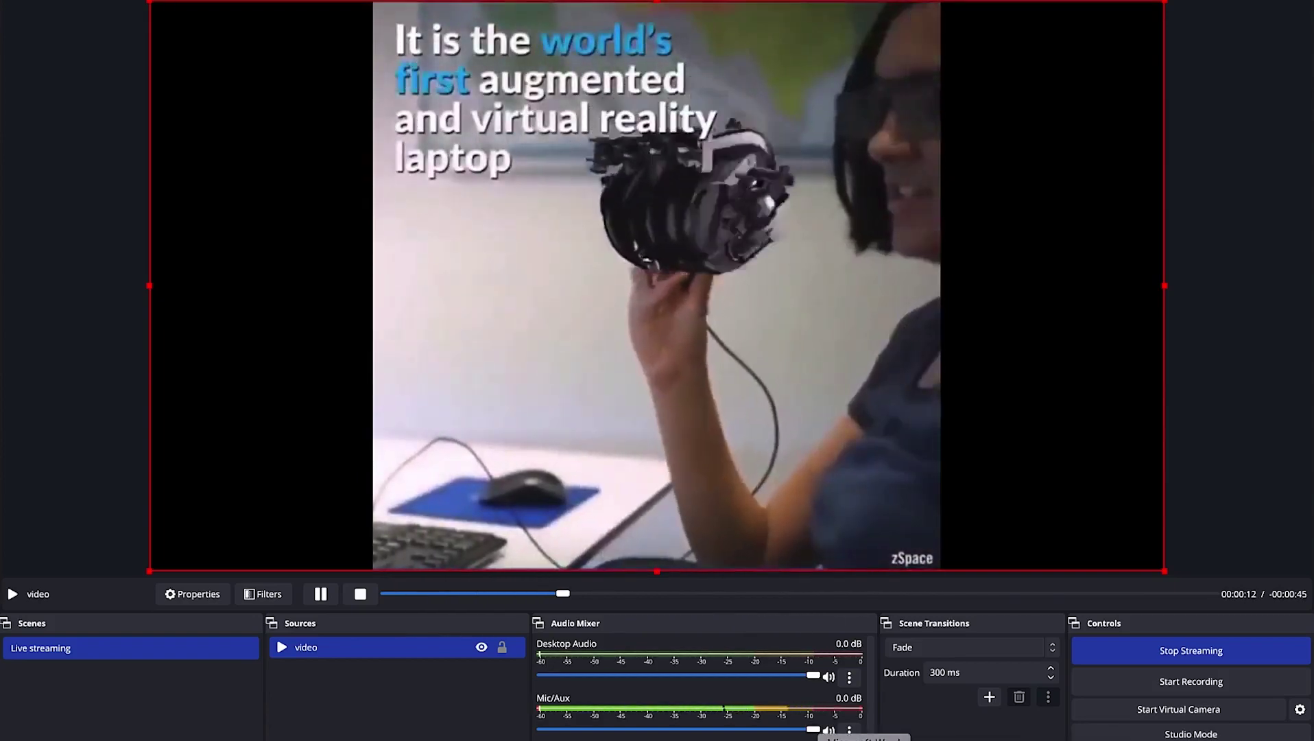
Back on Facebook in Chrome, title the live video "Video tutorial", describe it as "Teaching obs" and go live.
key("ctrl+Left")
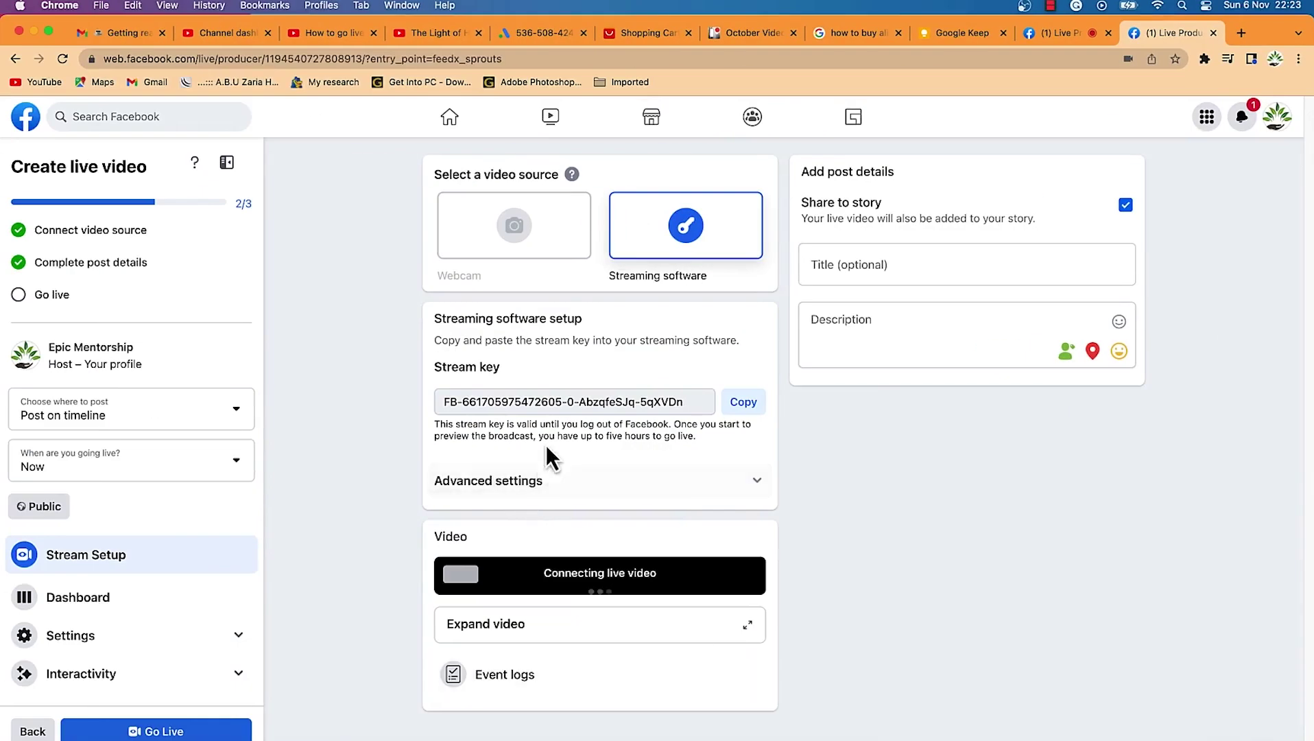
left_click(940, 260)
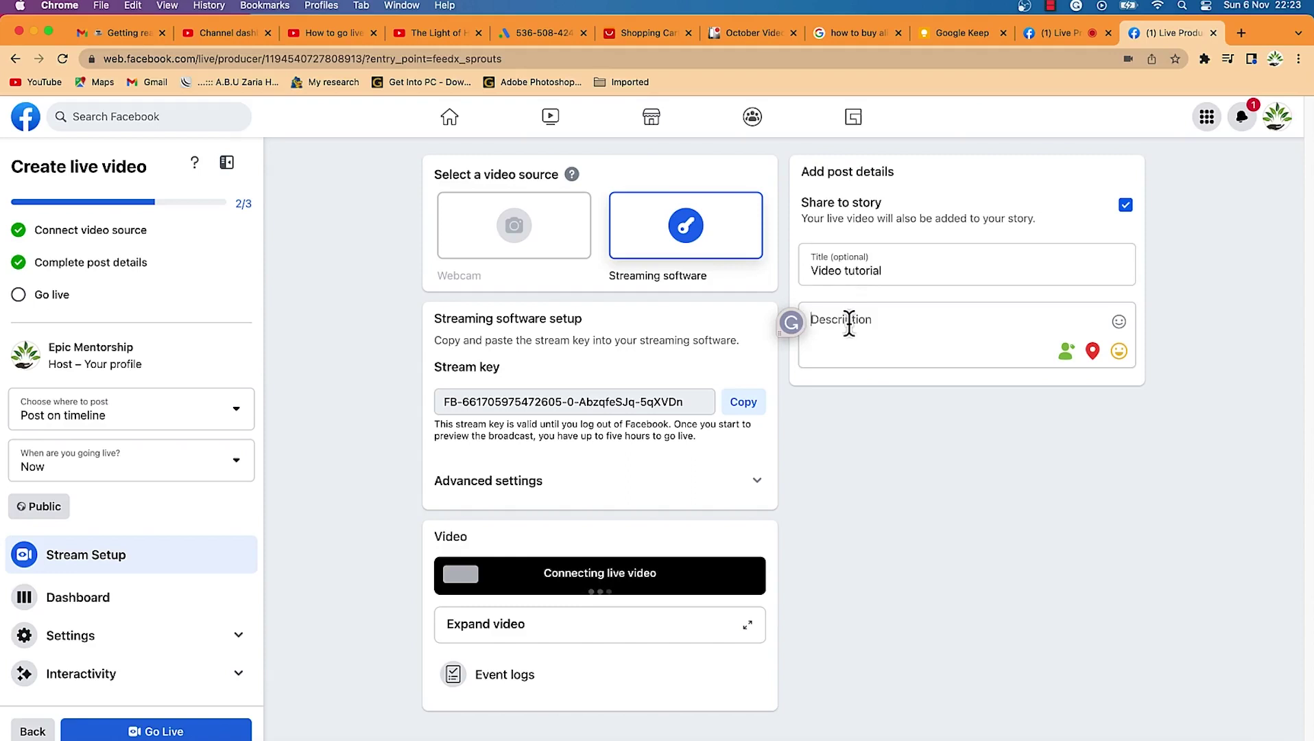
type("eaching obs")
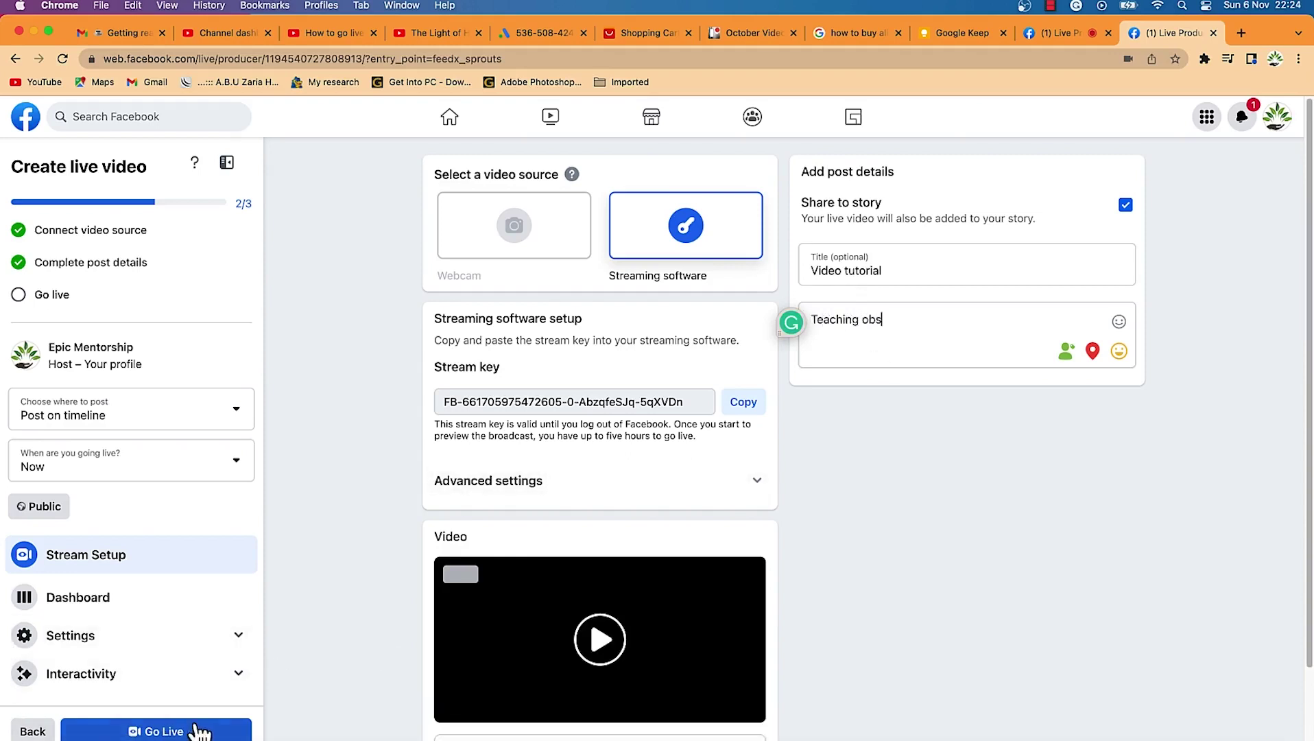
left_click(164, 731)
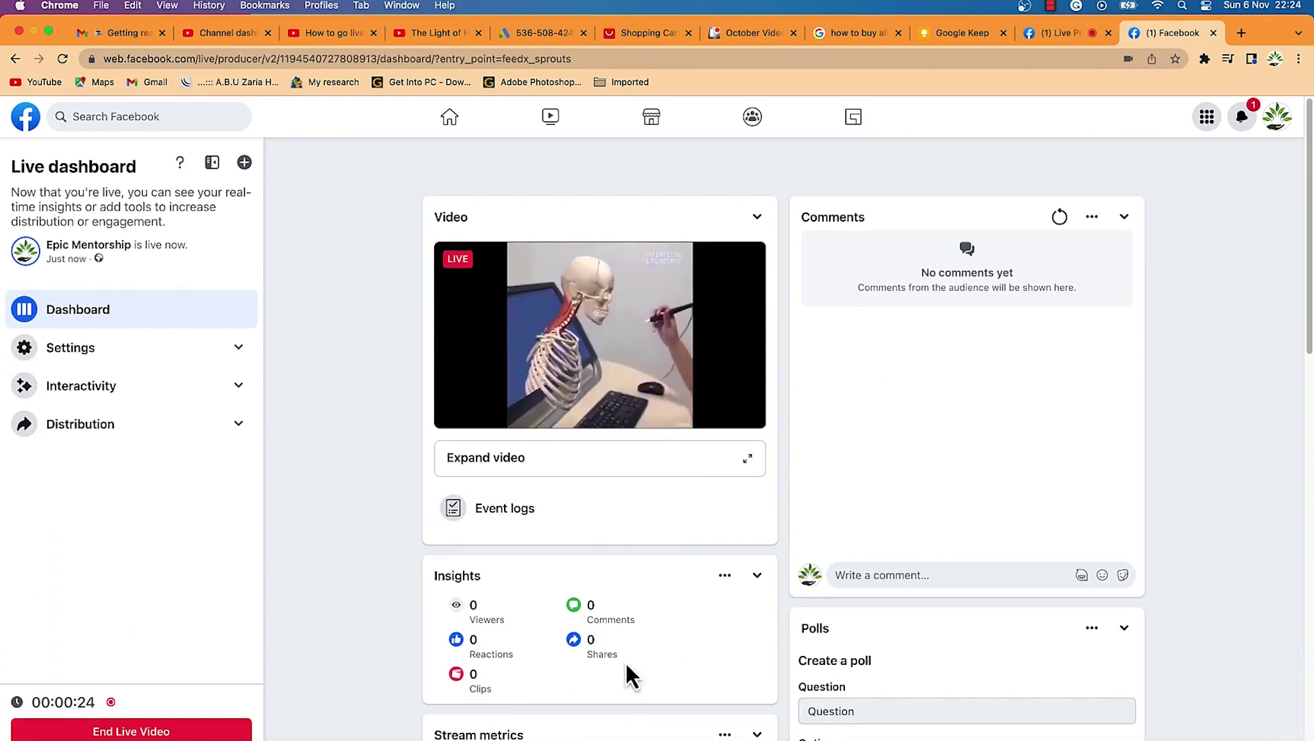
Look through the live dashboard's insights, stream metrics and polls, and end the Facebook live video.
scroll(525, 659, "down", 1)
scroll(525, 673, "down", 5)
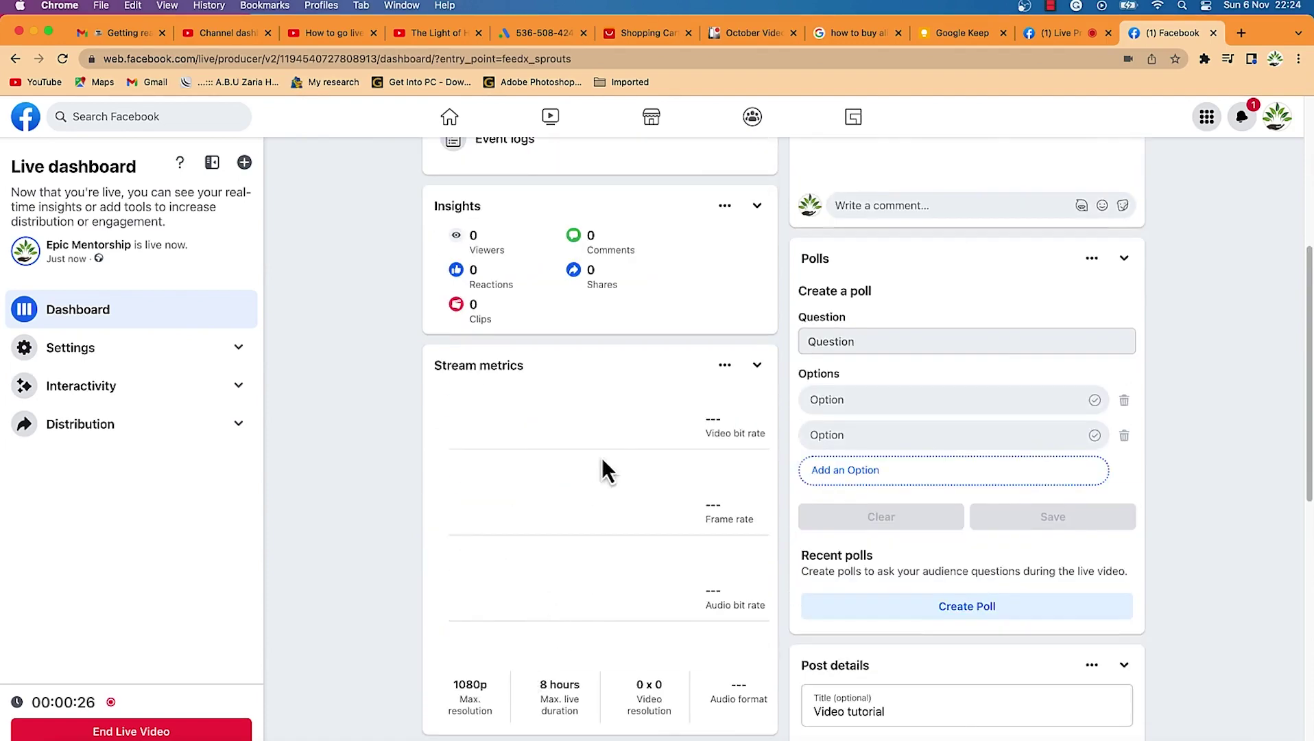
scroll(598, 529, "down", 4)
scroll(595, 531, "up", 3)
scroll(595, 523, "up", 6)
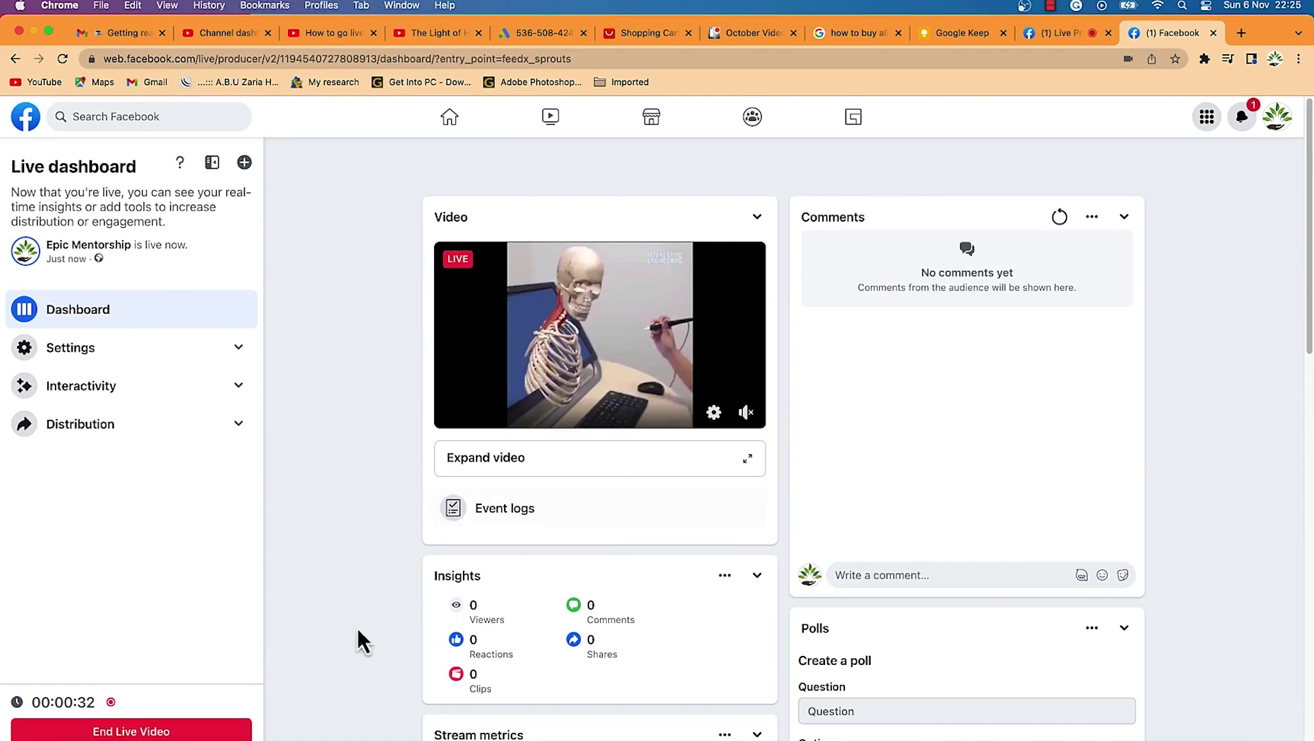
left_click(164, 733)
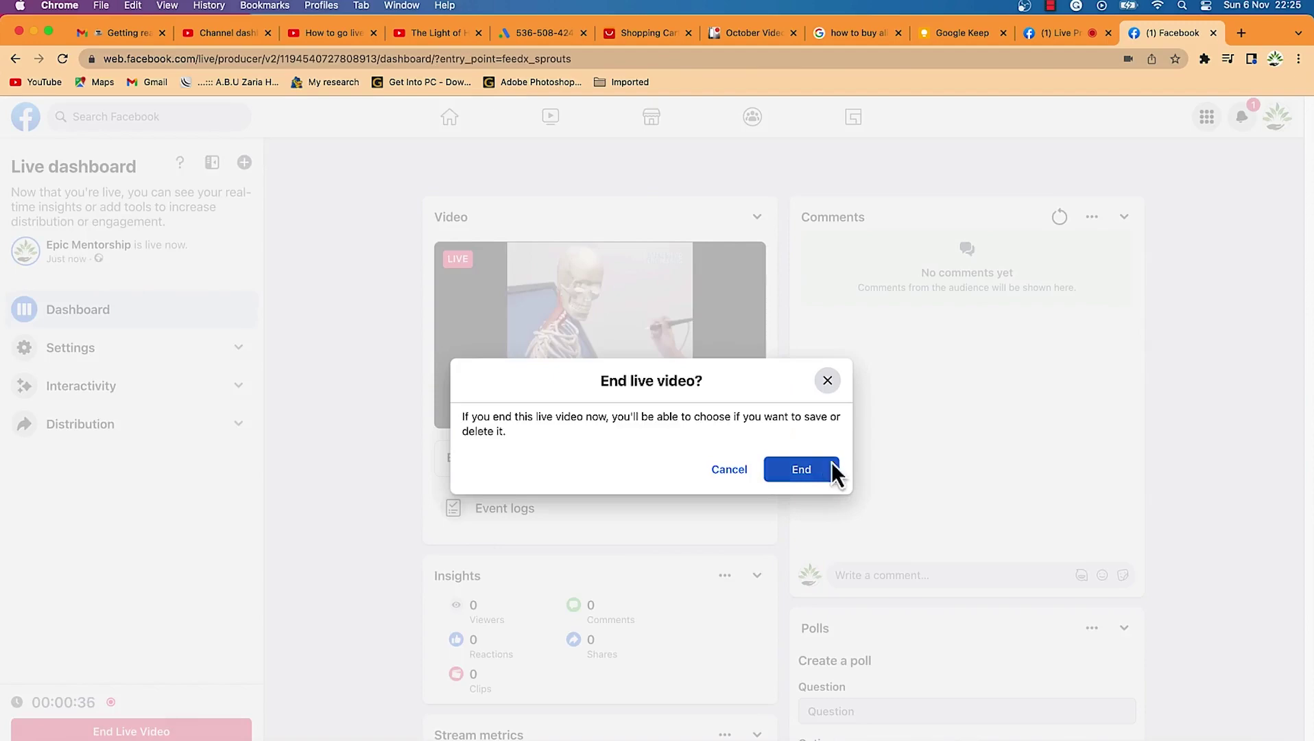
left_click(801, 469)
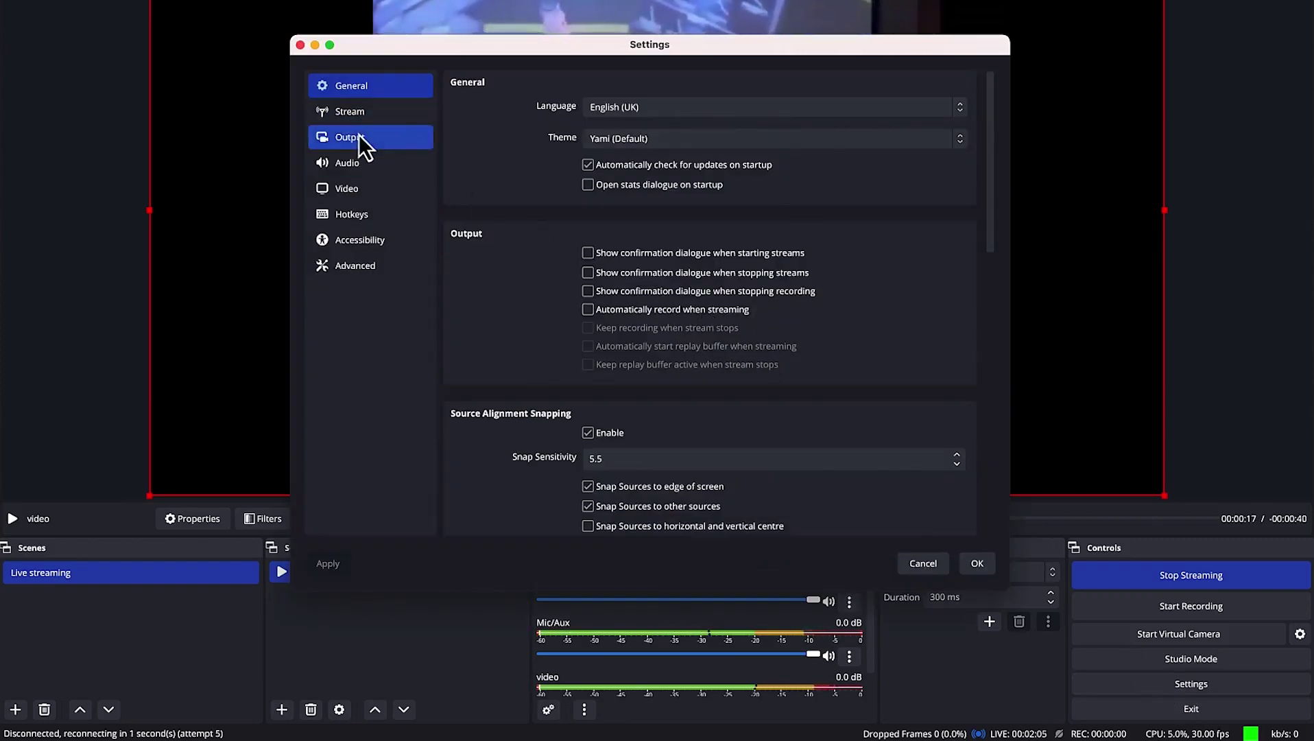
In OBS Studio's Output settings, choose Custom Output (FFmpeg) as the recording type.
left_click(359, 136)
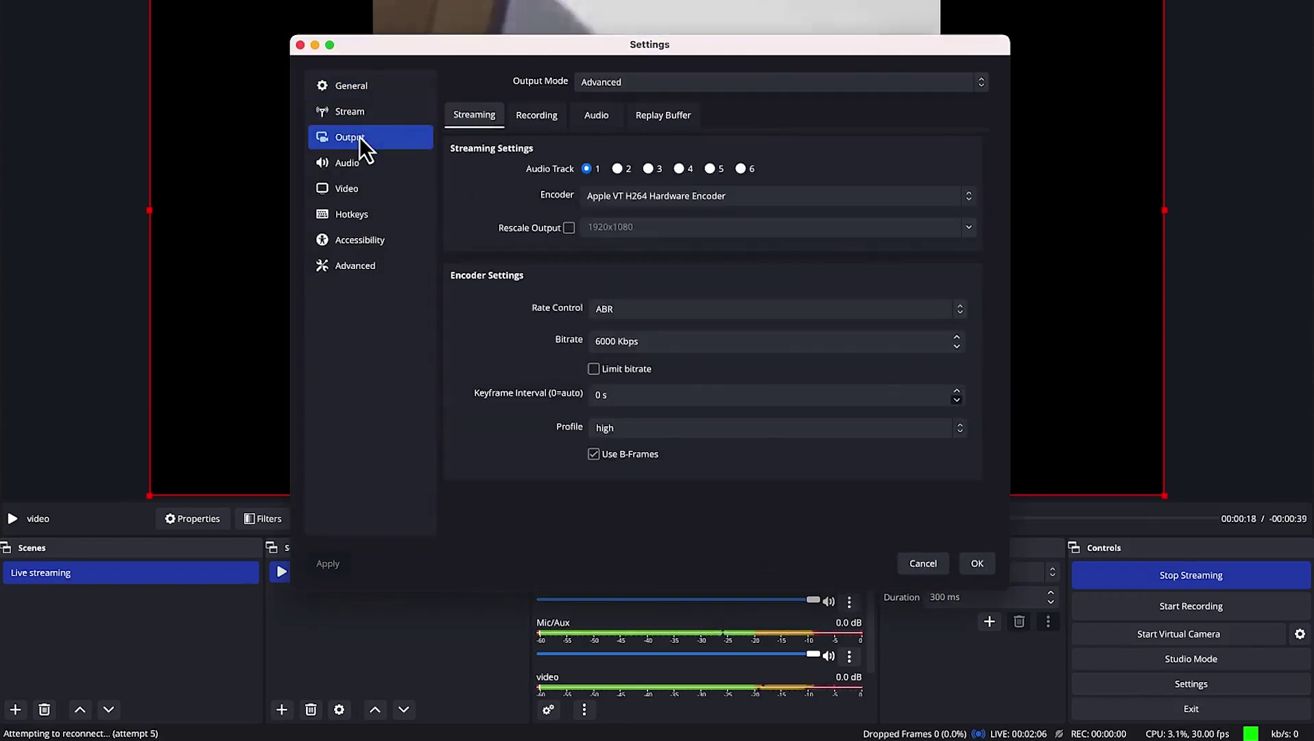
left_click(547, 123)
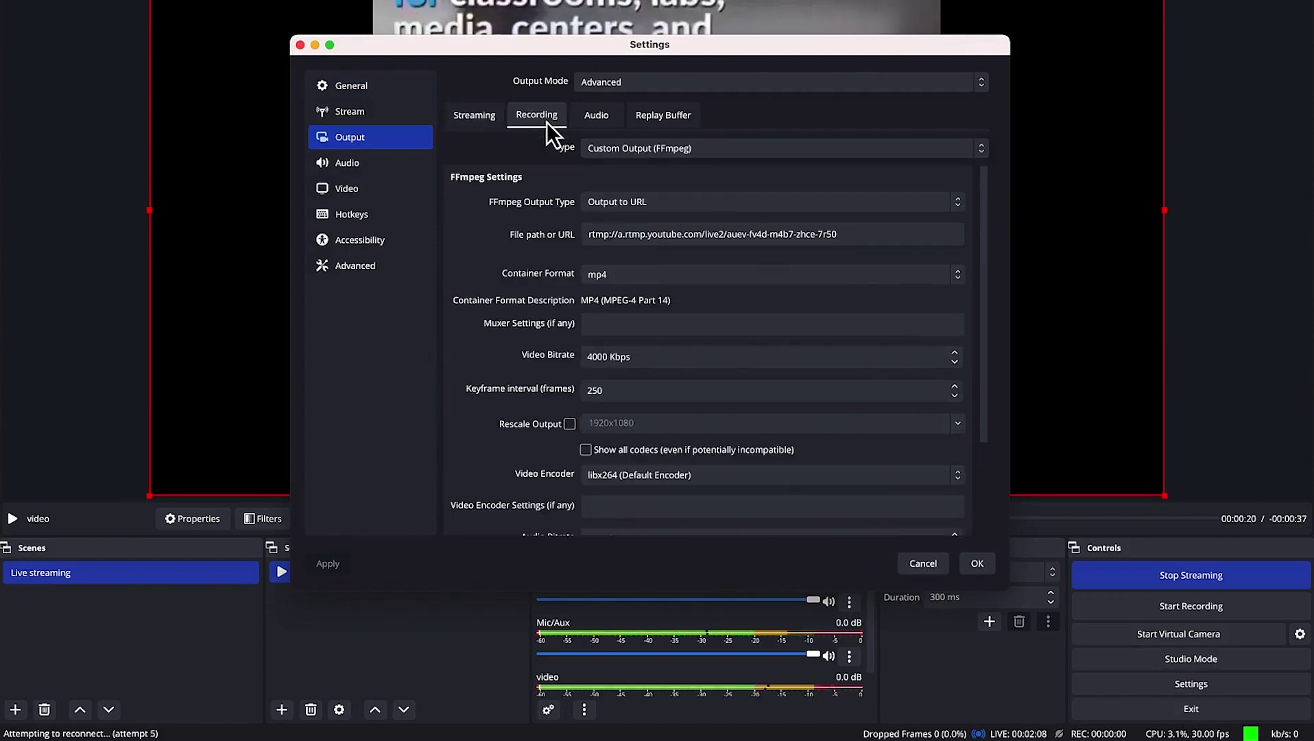
left_click(655, 152)
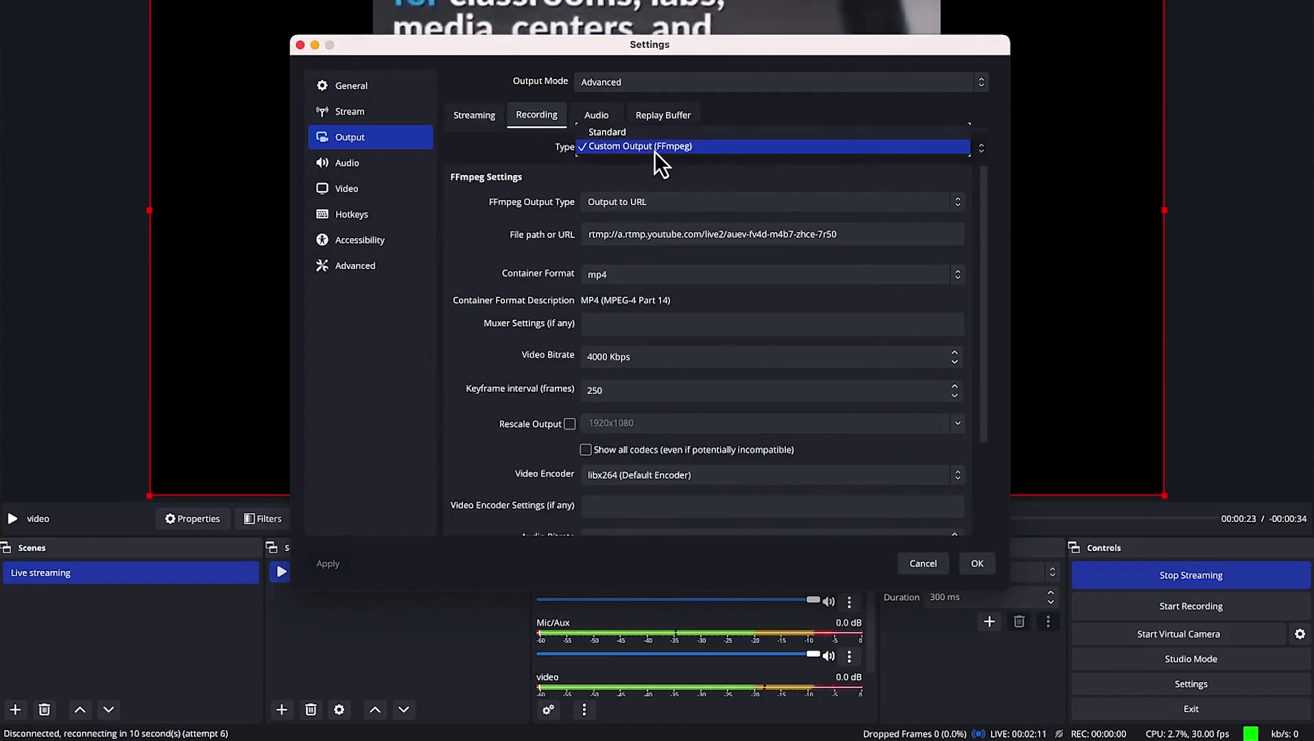
left_click(653, 152)
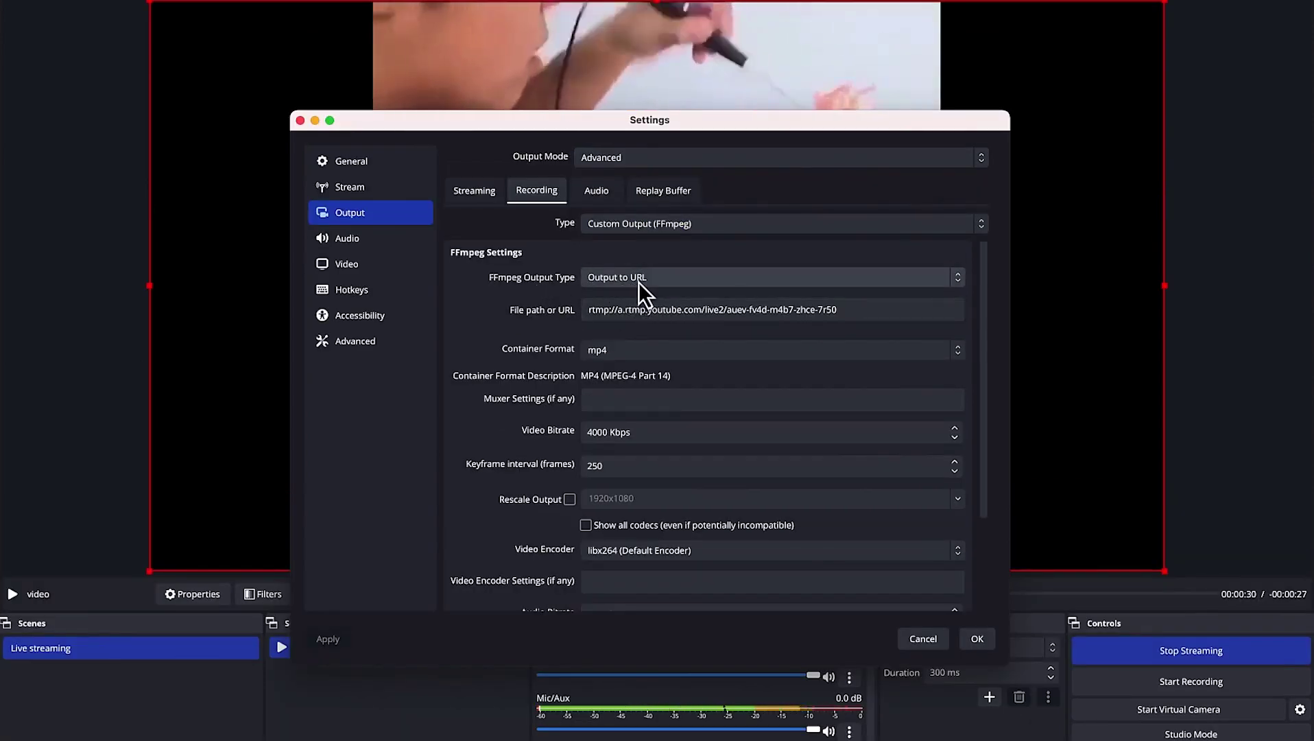
Replace the recording output URL with rtmp://a.rtmp.youtube.com/live2/ followed by the stream key copied from YouTube Studio.
left_click(697, 318)
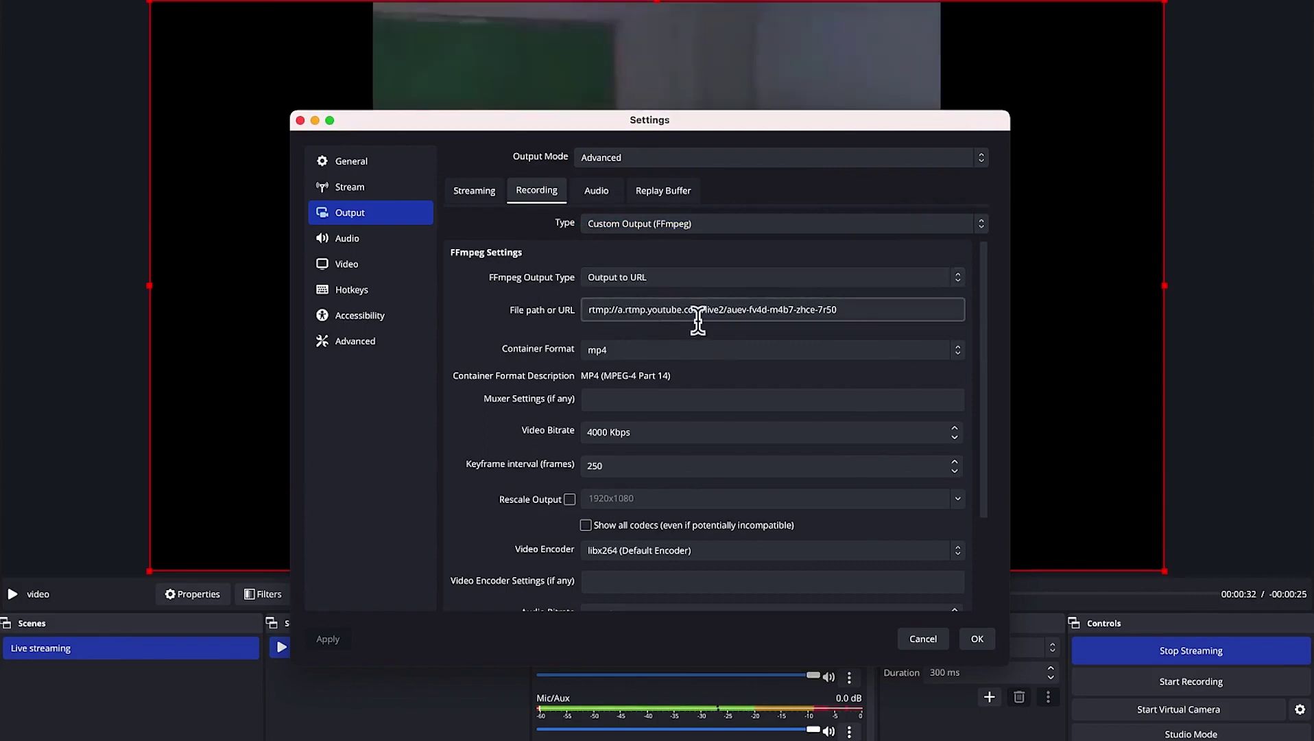
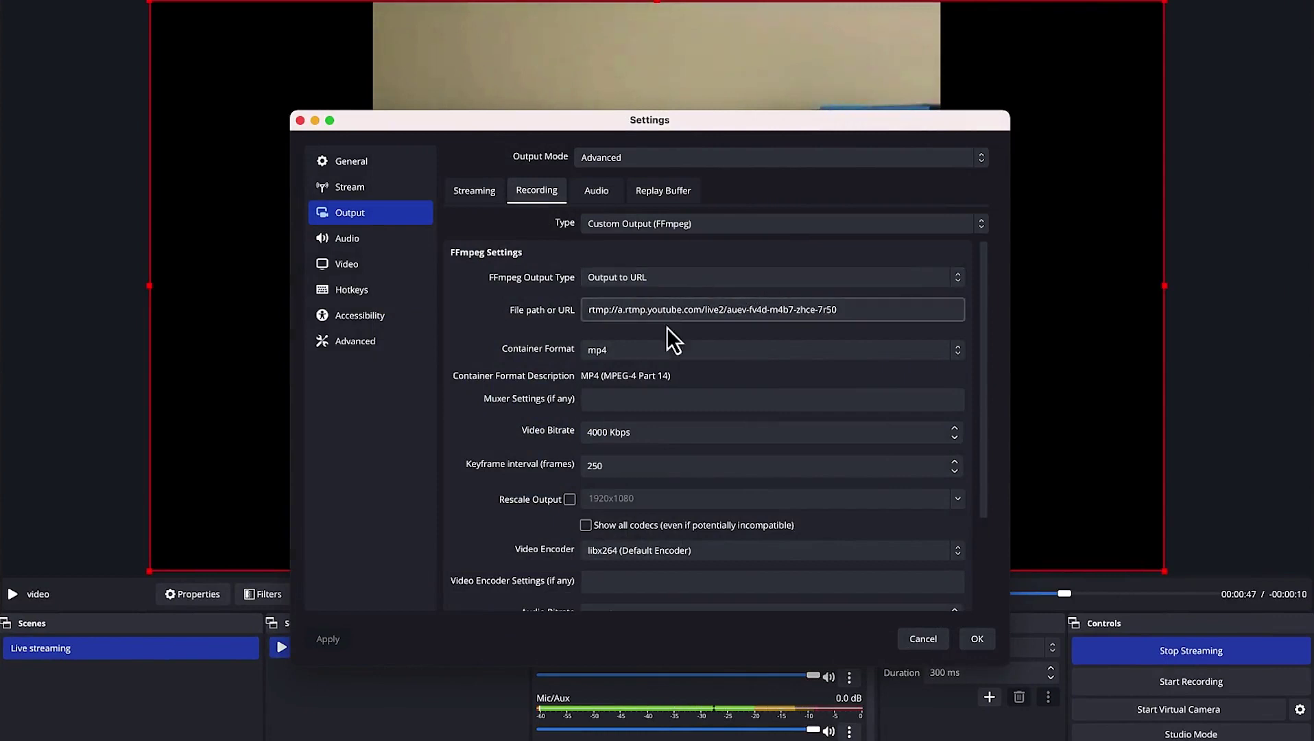
left_click(900, 311)
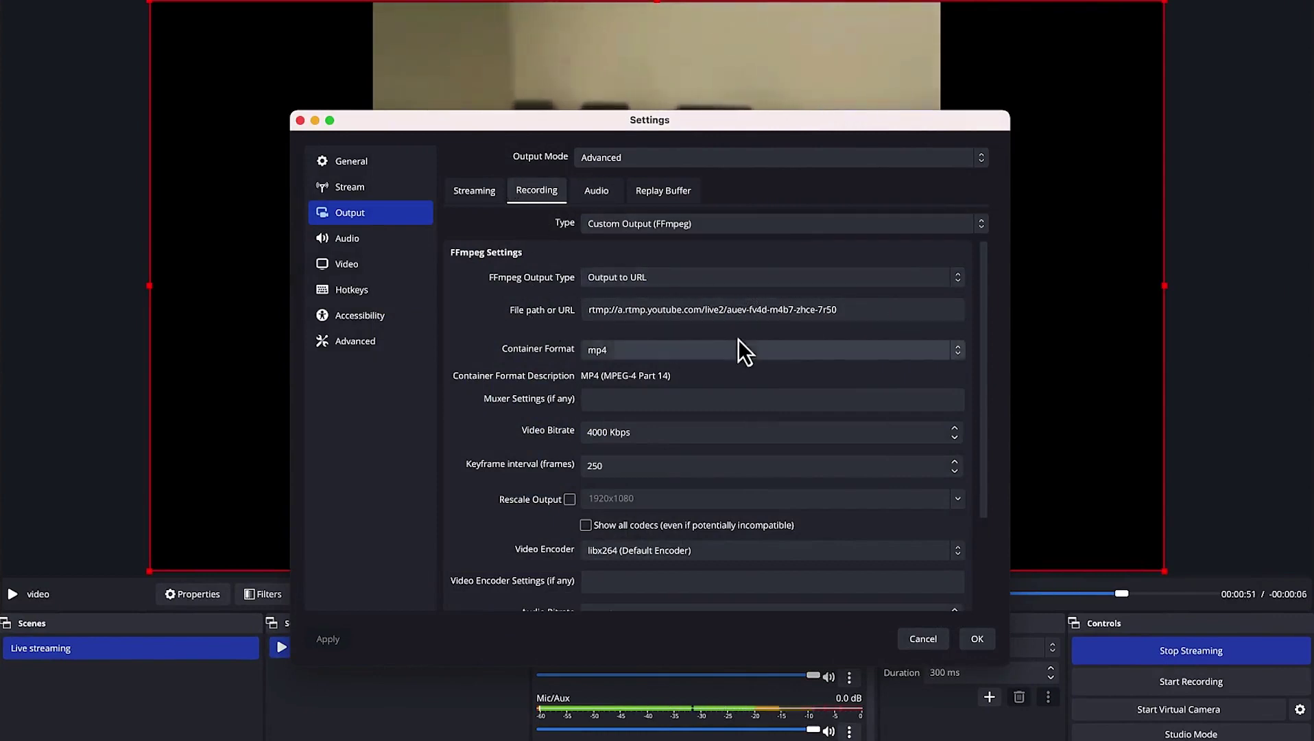
left_click_drag(839, 310, 483, 323)
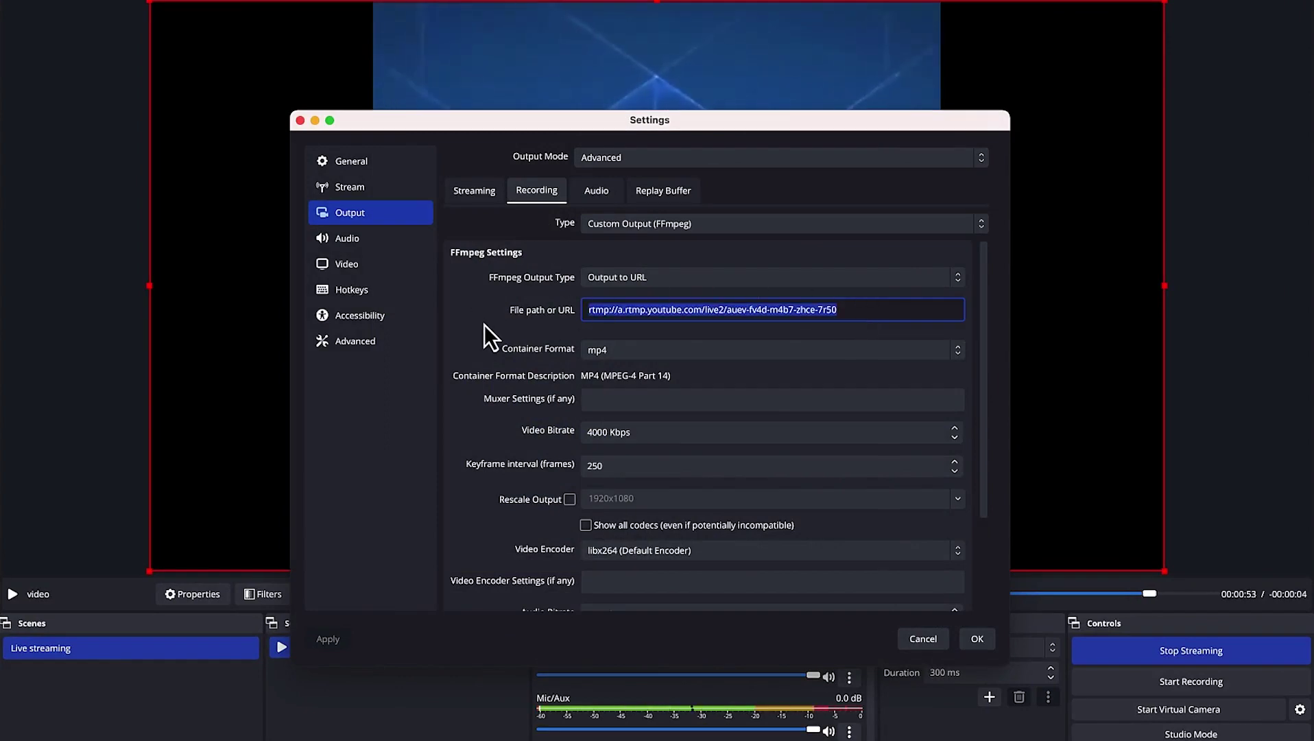
type("rtmp://a.rtmp.youtube.com/live2")
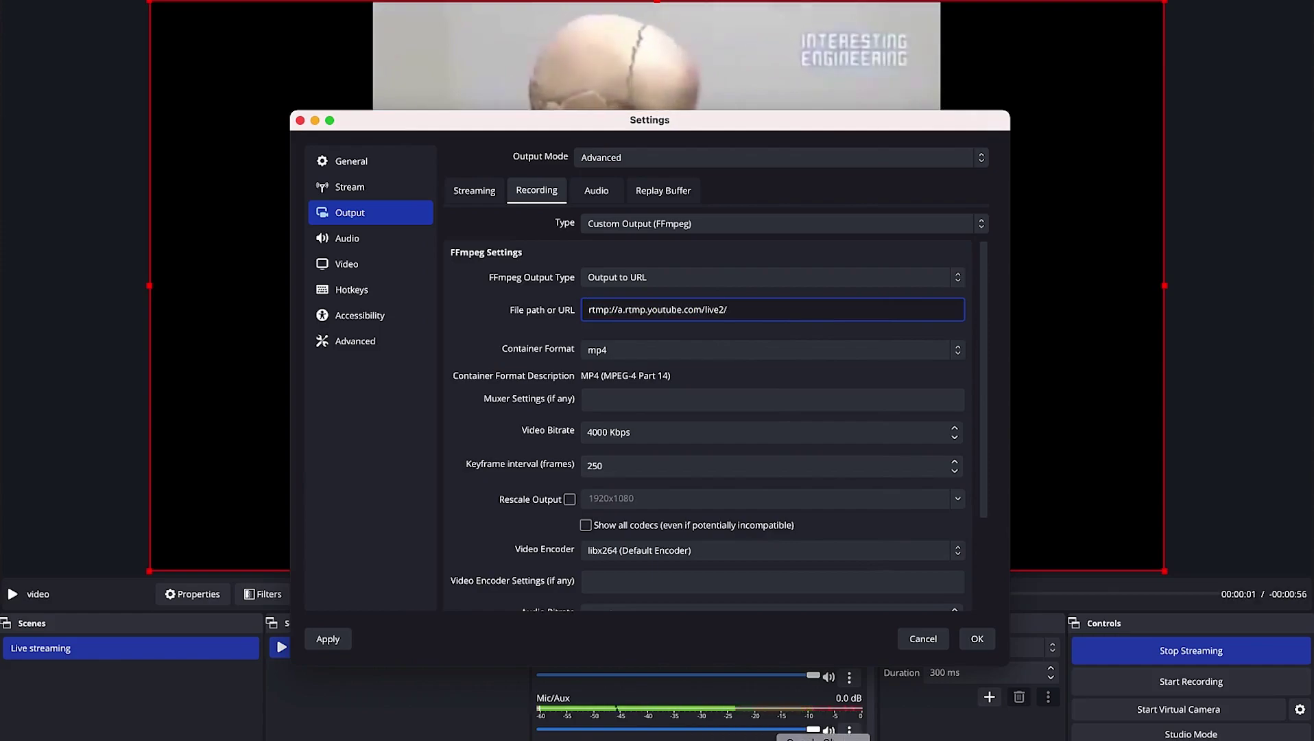
key("super+Tab")
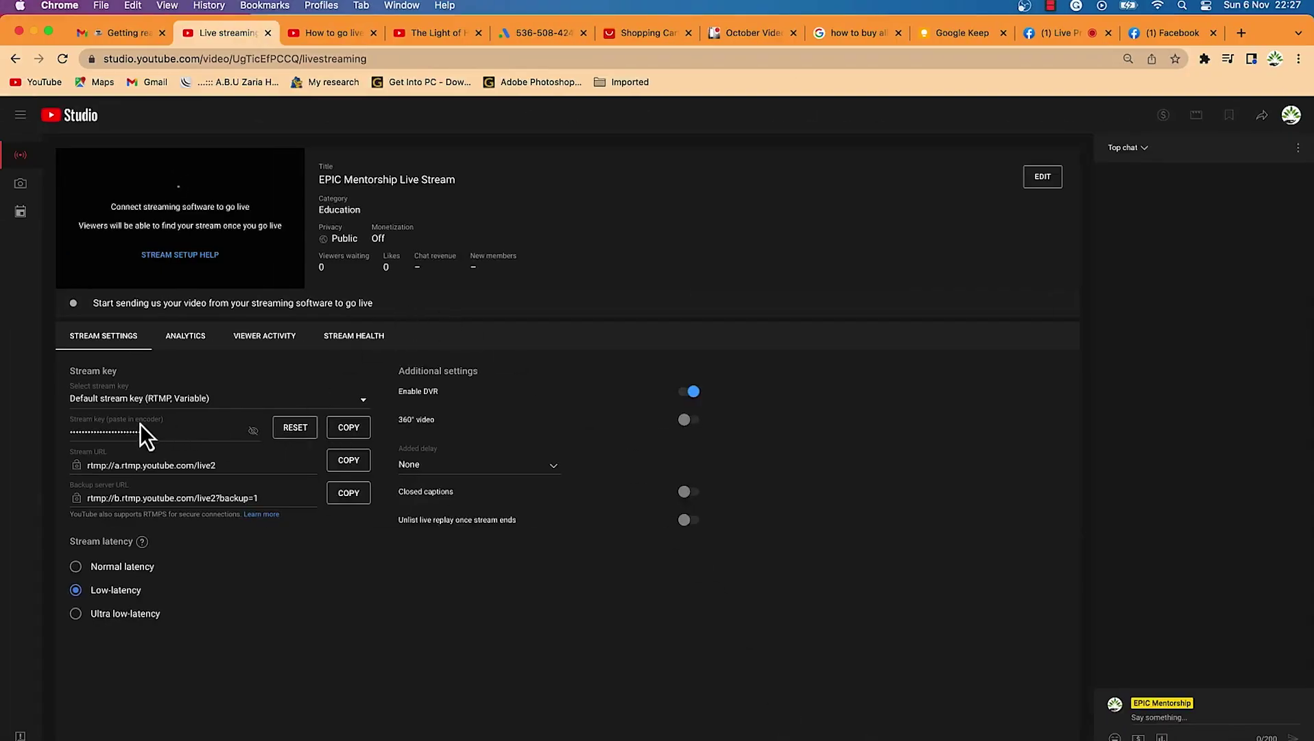
left_click(351, 428)
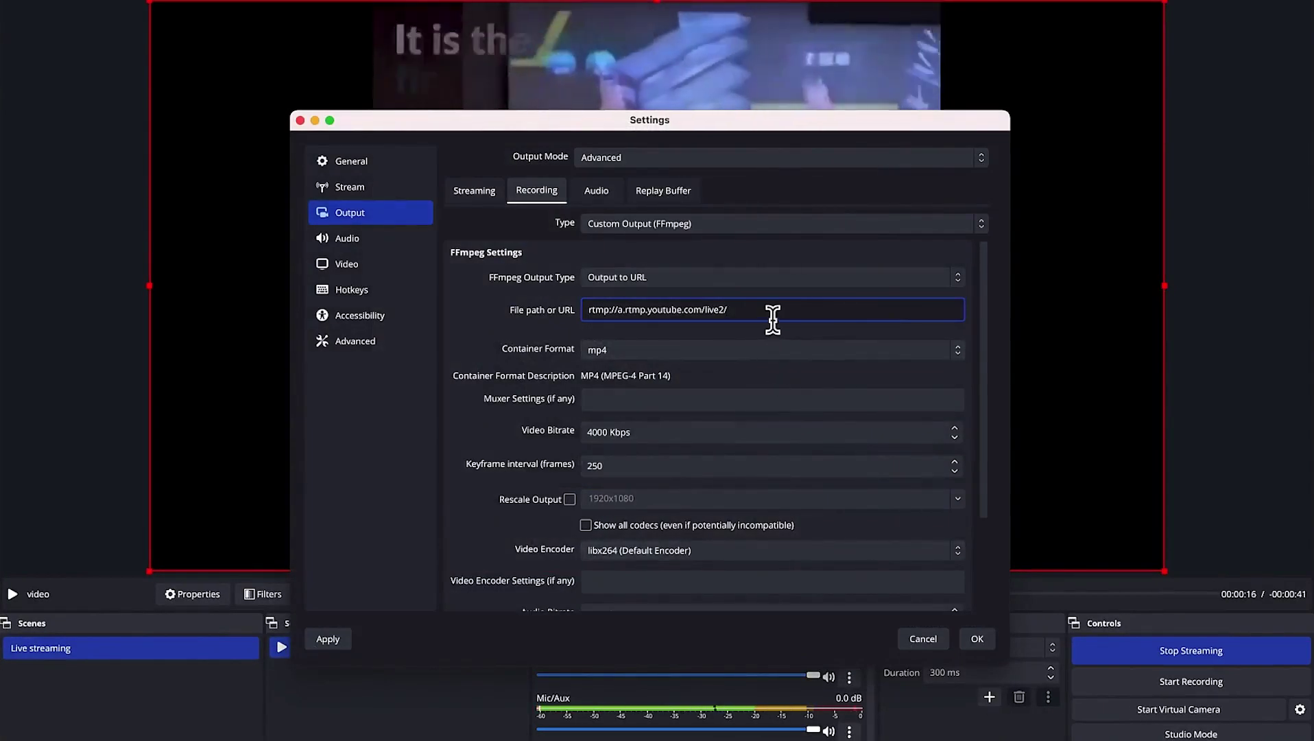
key("super+v")
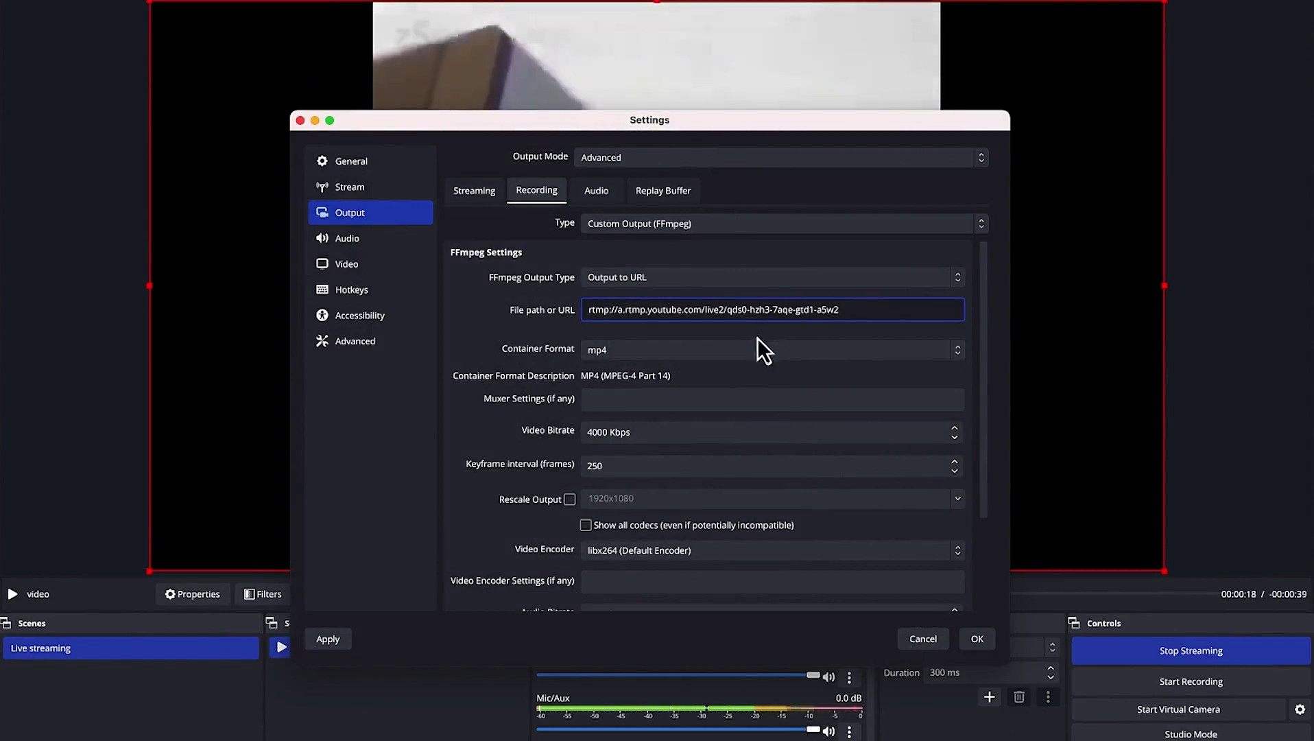
Select mp4 as the recording's container format, save the settings and start recording.
left_click(646, 354)
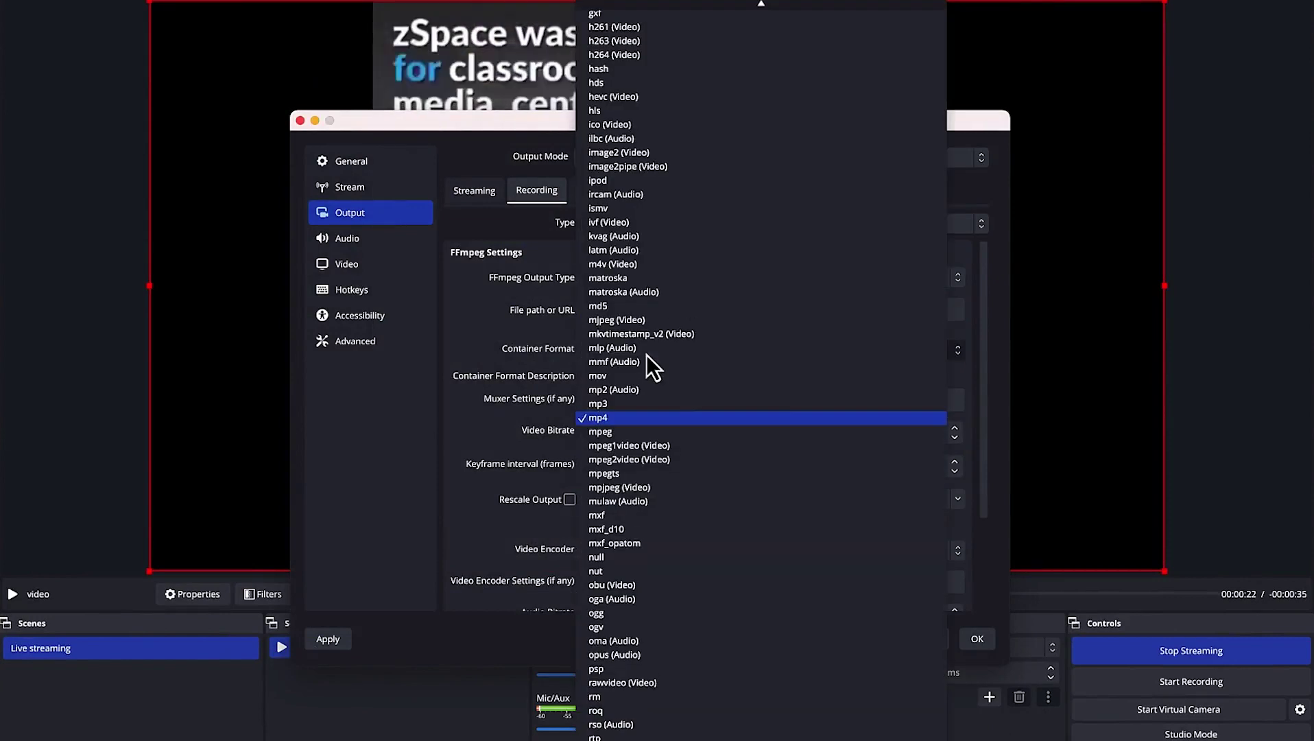
left_click(663, 419)
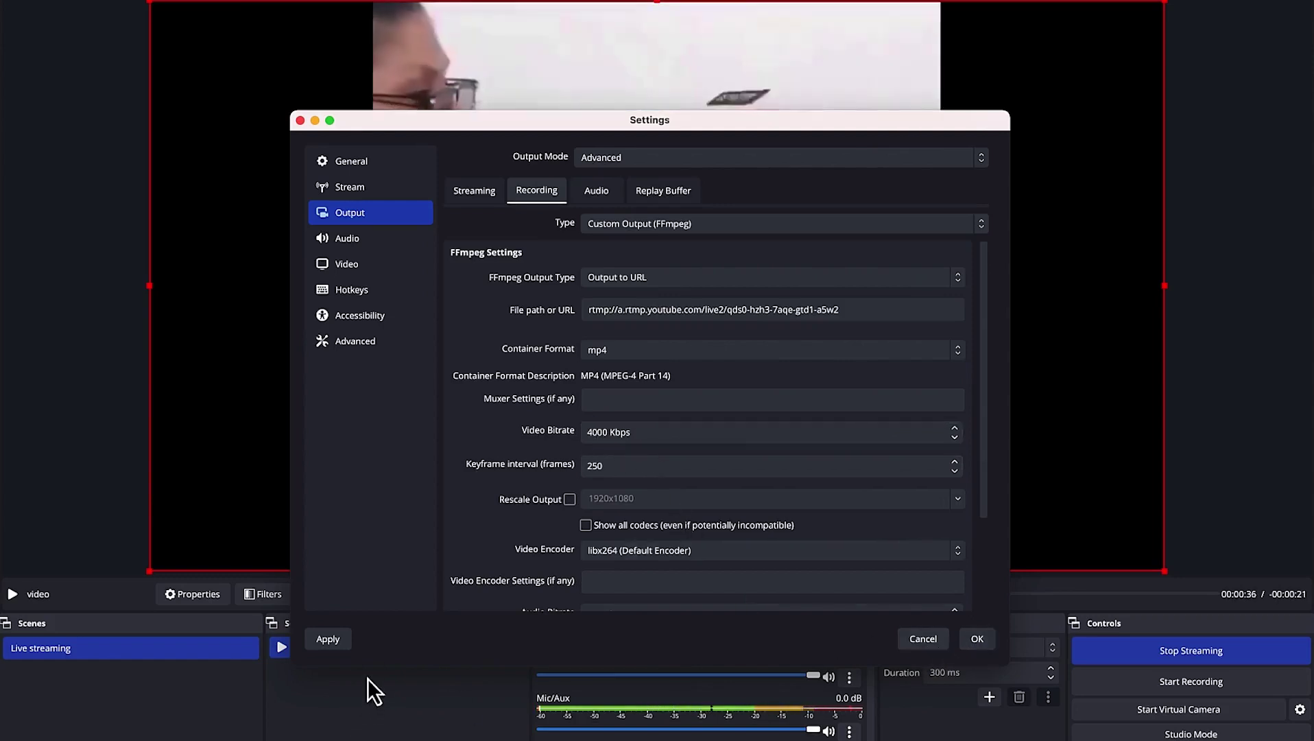
left_click(347, 641)
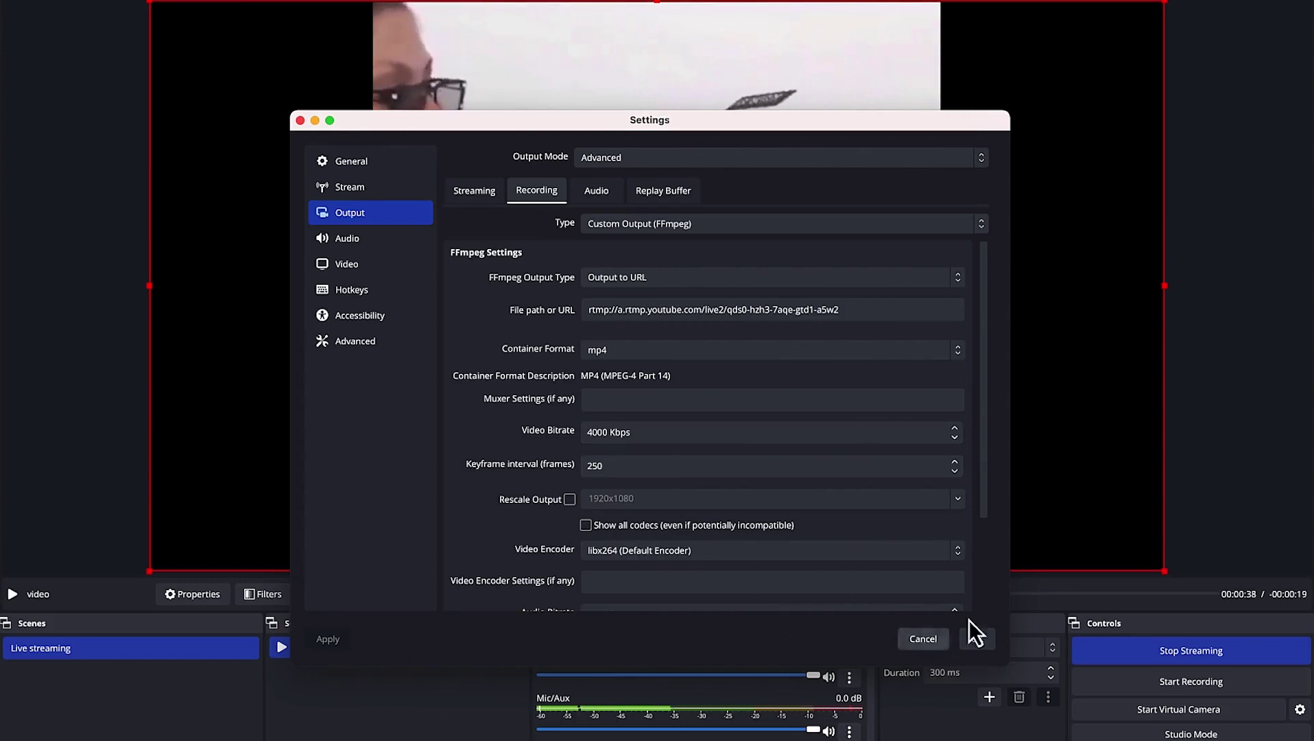
left_click(978, 638)
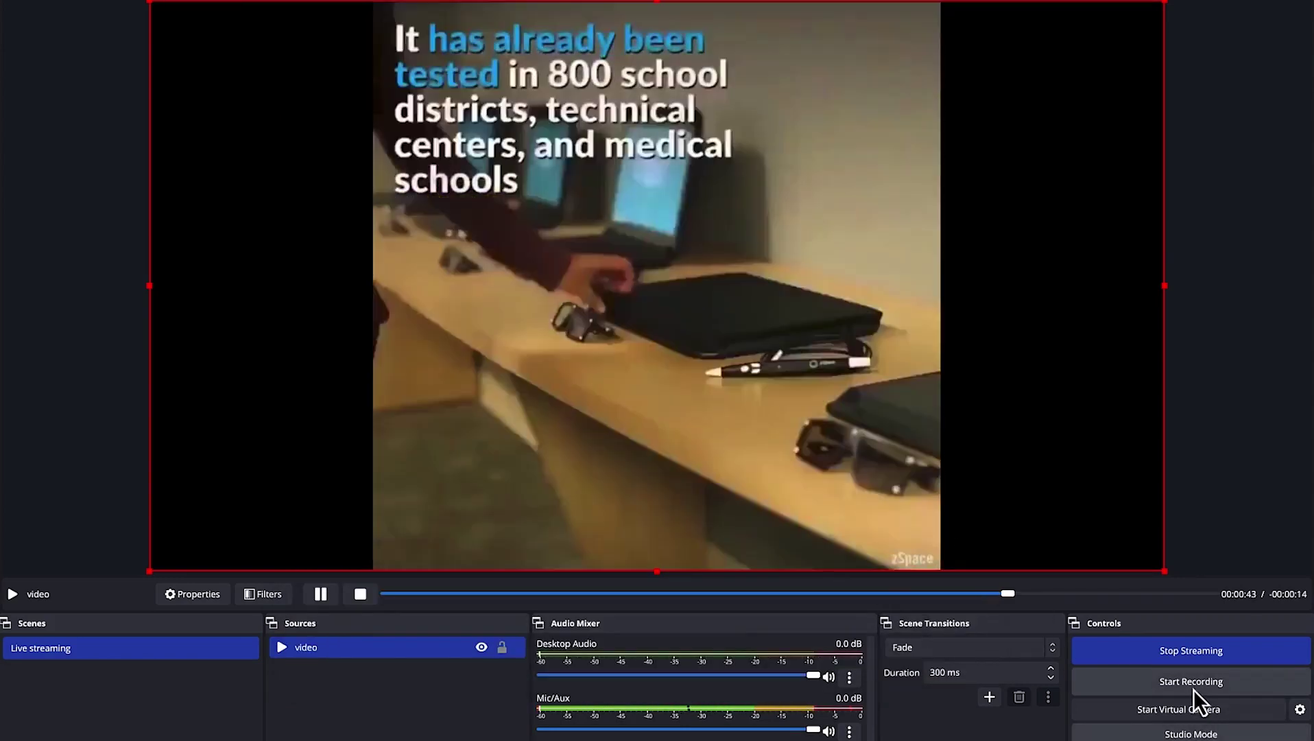
left_click(1192, 688)
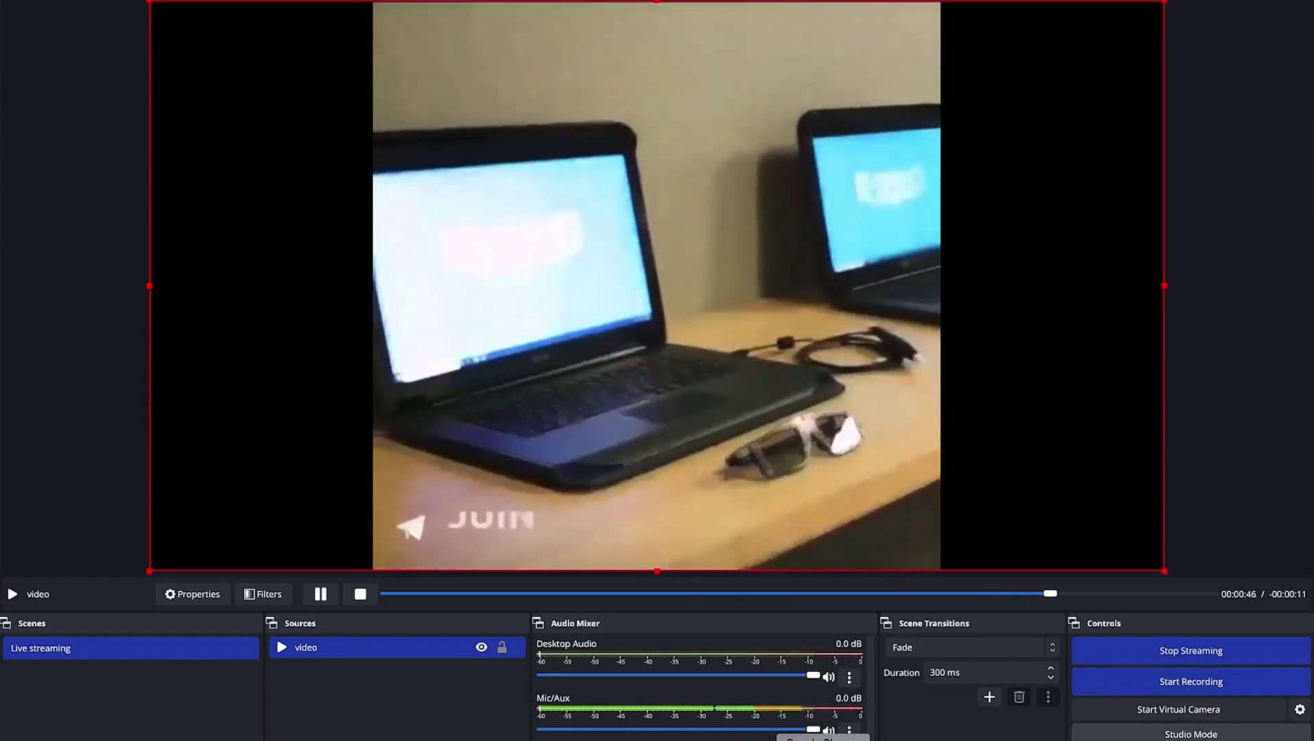
End the EPIC Mentorship Live Stream in YouTube Studio, dismissing its summary without editing, and stop the recording output in OBS Studio.
key("ctrl+Left")
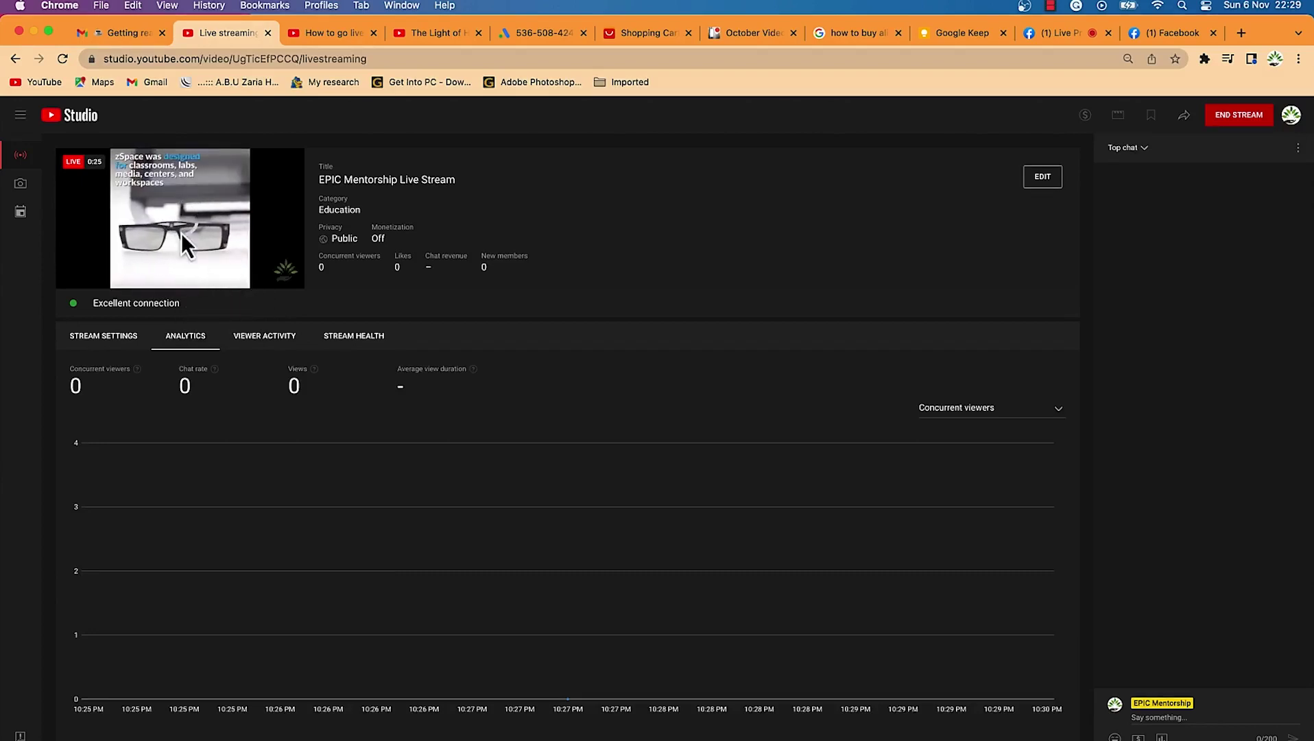
mouse_move(188, 234)
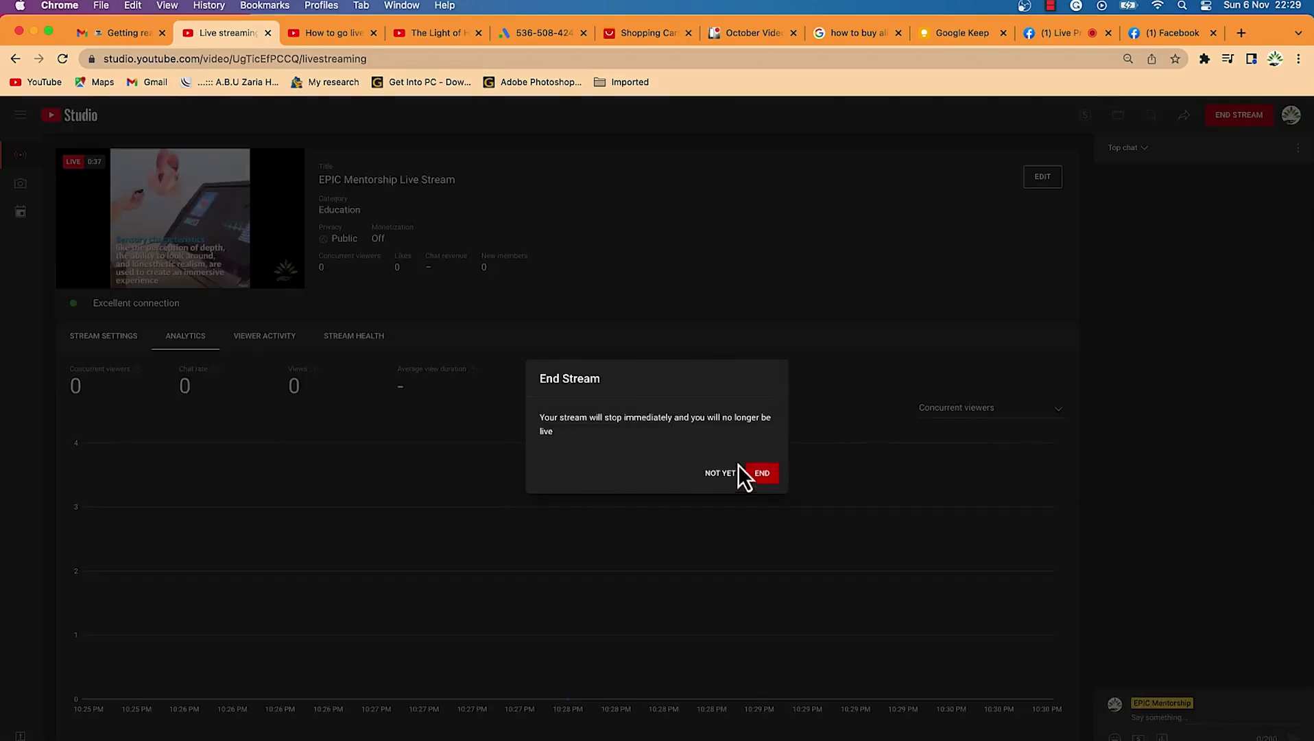
left_click(764, 474)
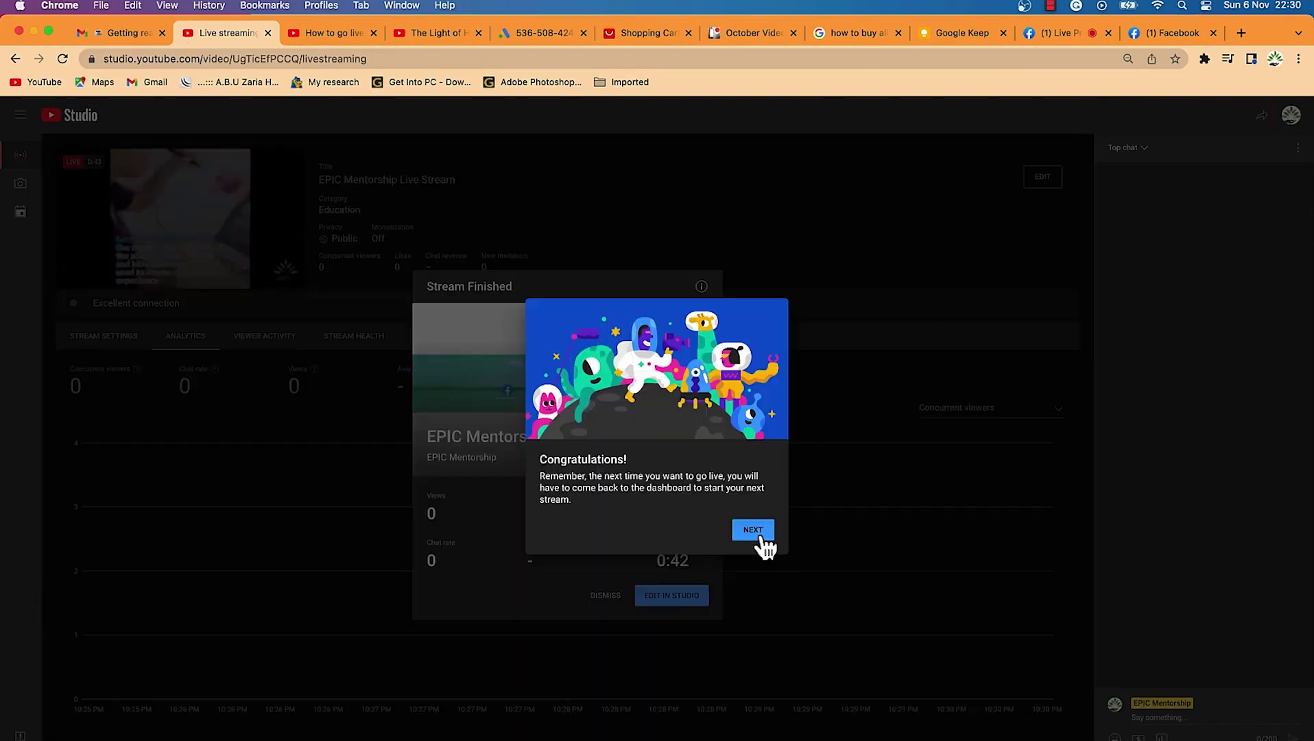
left_click(763, 539)
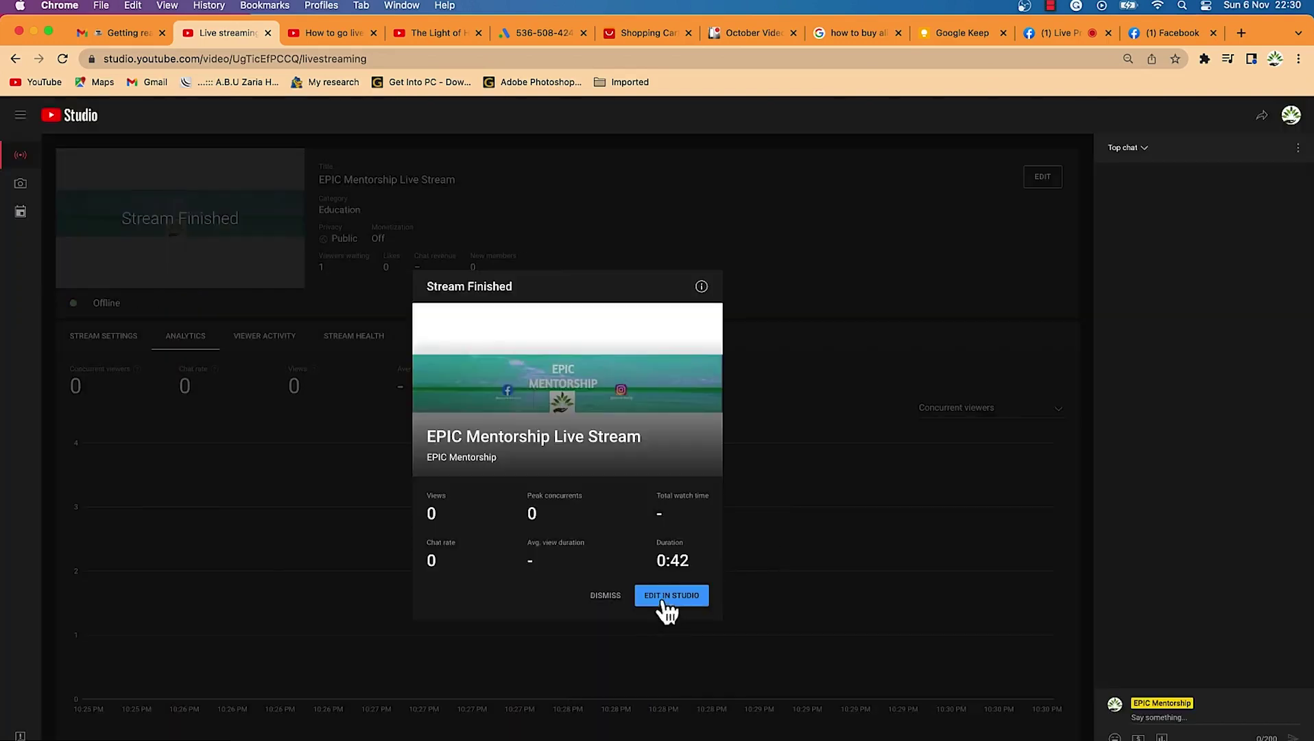
left_click(606, 597)
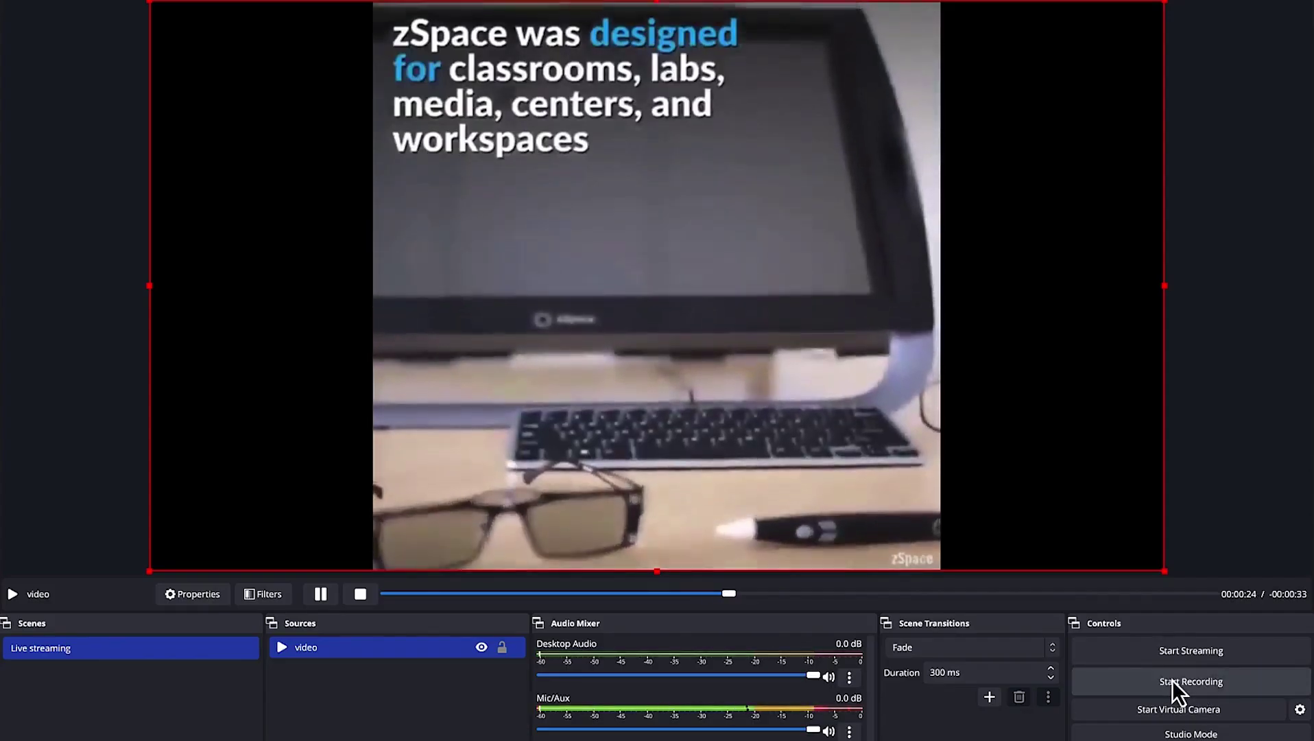
left_click(1174, 694)
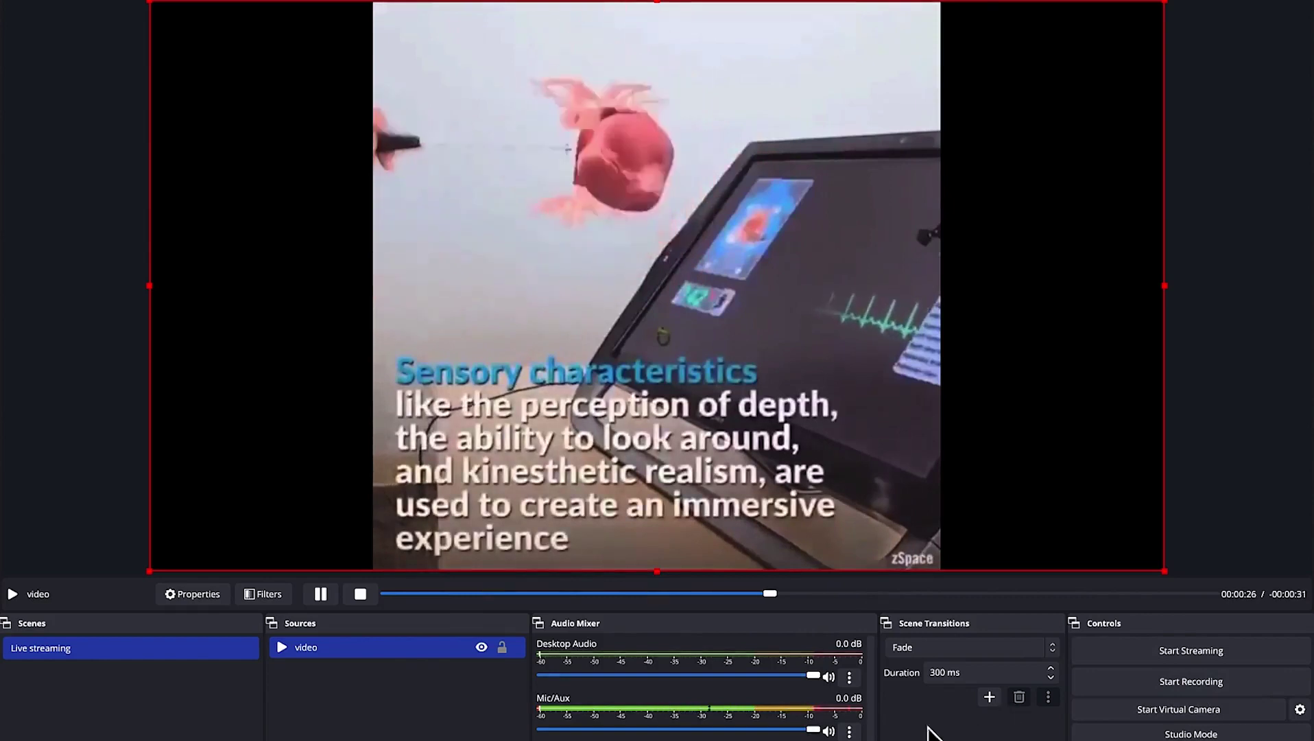